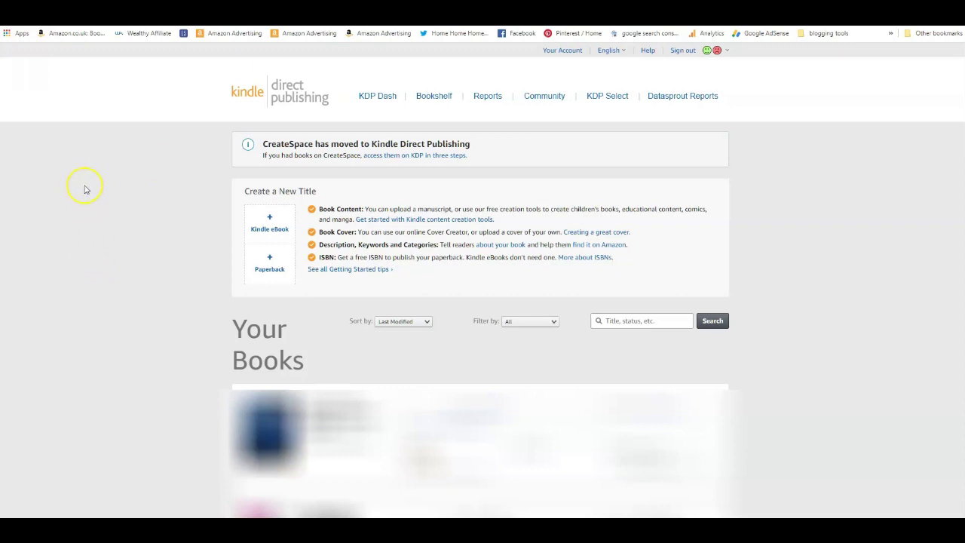
# Start a new paperback title from the Bookshelf and keep English as its primary language.
pyautogui.click(444, 98)
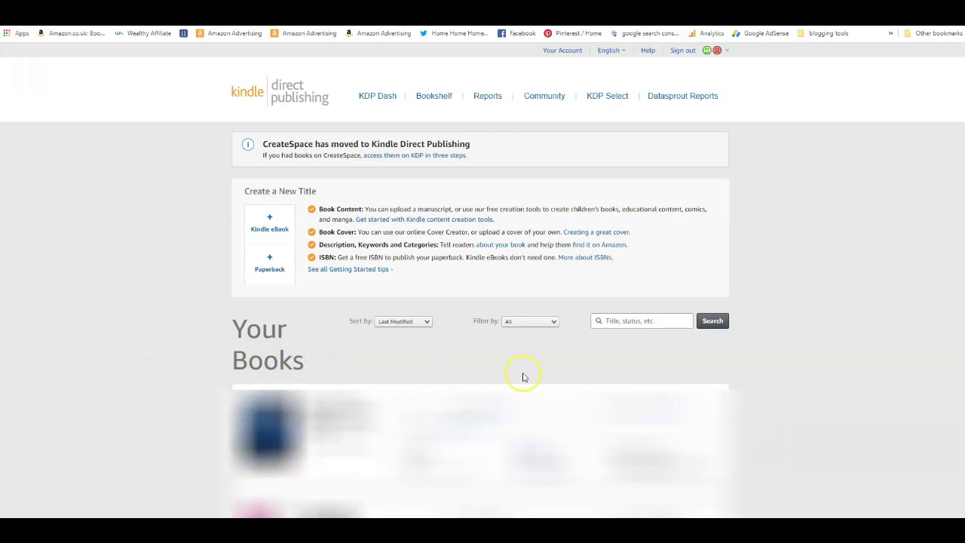
pyautogui.click(274, 261)
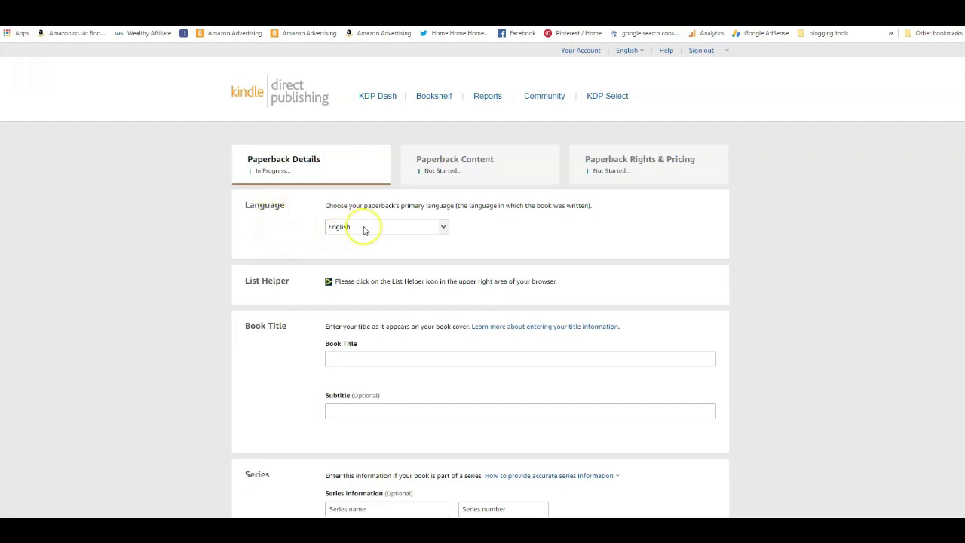
pyautogui.click(444, 228)
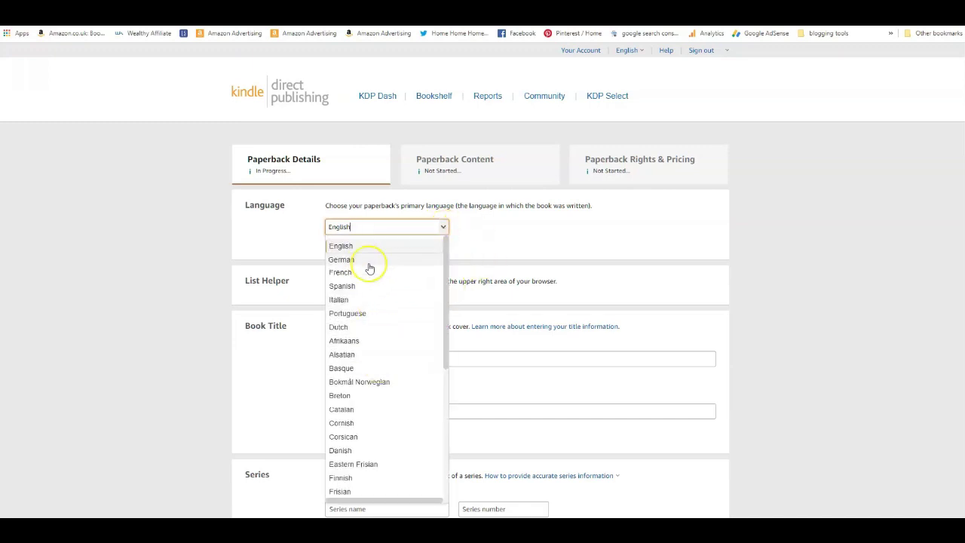
pyautogui.click(305, 248)
# Enter "Always Late But Worth The Wait" as the book title.
pyautogui.scroll(-1, 565, 251)
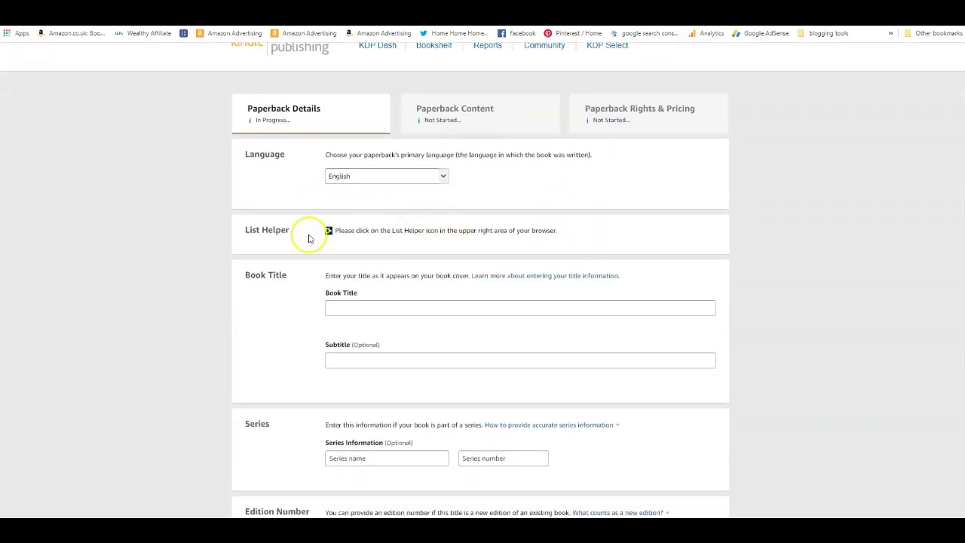
pyautogui.scroll(-1, 301, 241)
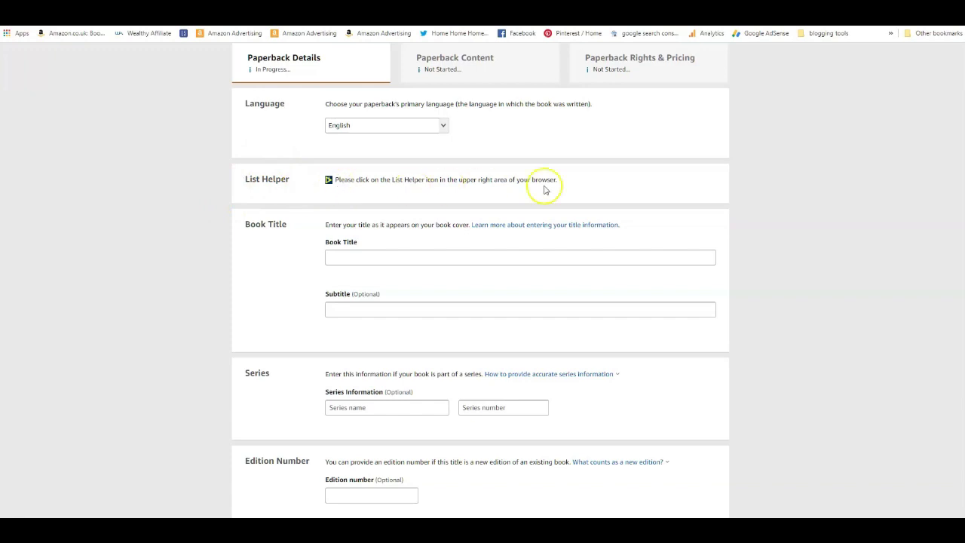
pyautogui.scroll(-1, 217, 272)
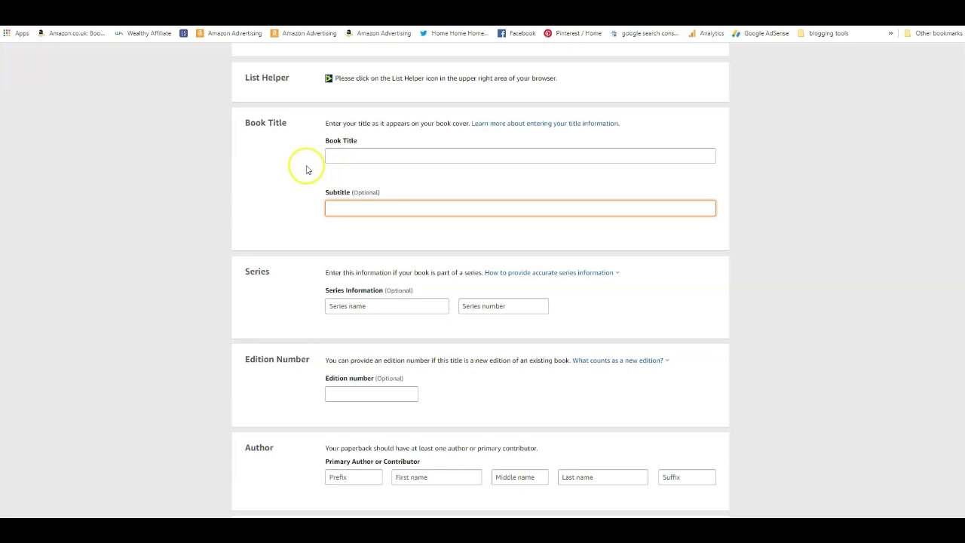
pyautogui.click(333, 156)
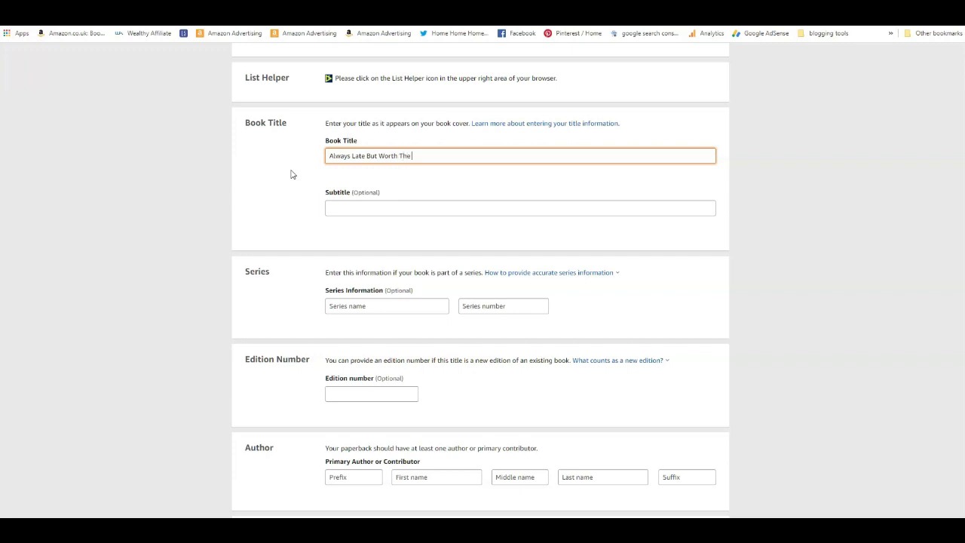
pyautogui.click(292, 174)
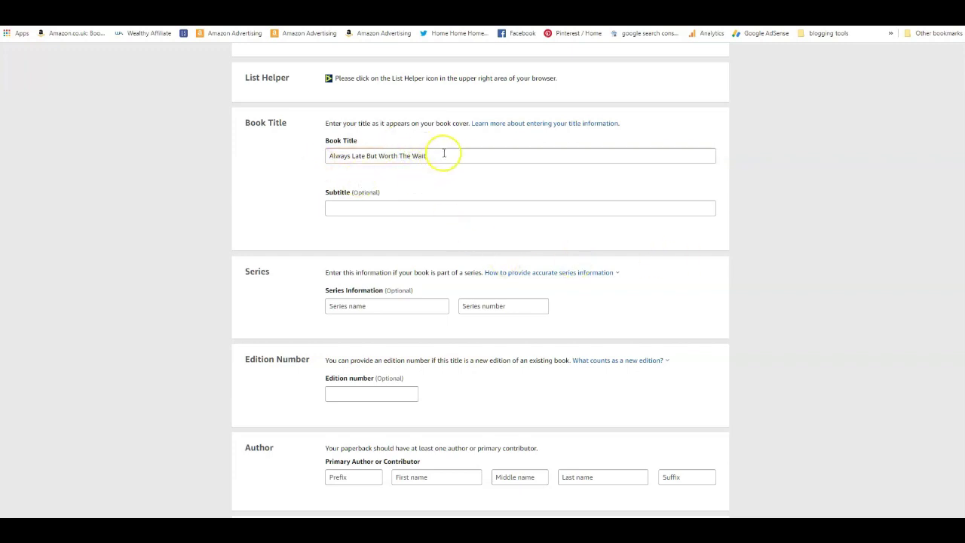
# Enter the subtitle "Lined Notebook Gift for Office Workers, Co-workers, and People Who Are Always Late".
pyautogui.click(372, 209)
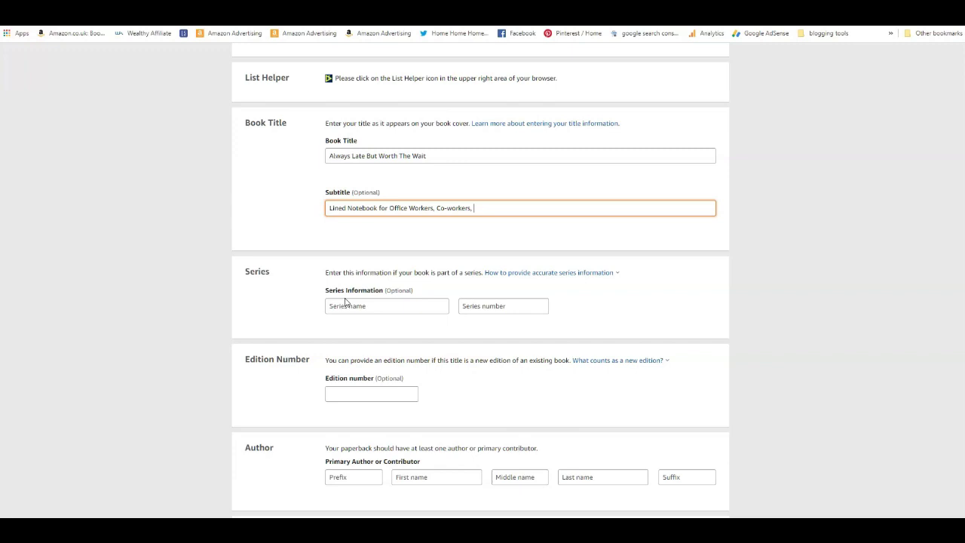
pyautogui.click(377, 208)
pyautogui.write('Gift')
pyautogui.click(401, 208)
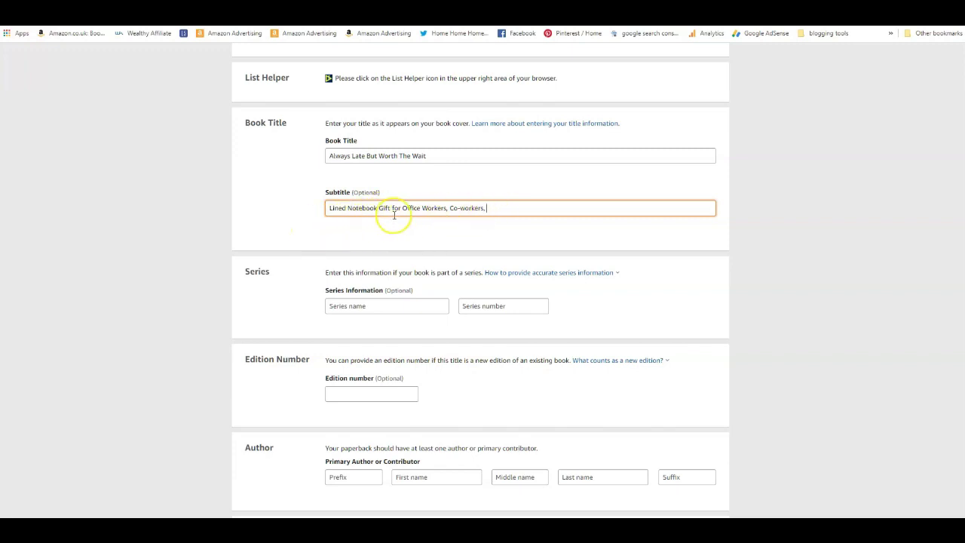
pyautogui.click(487, 208)
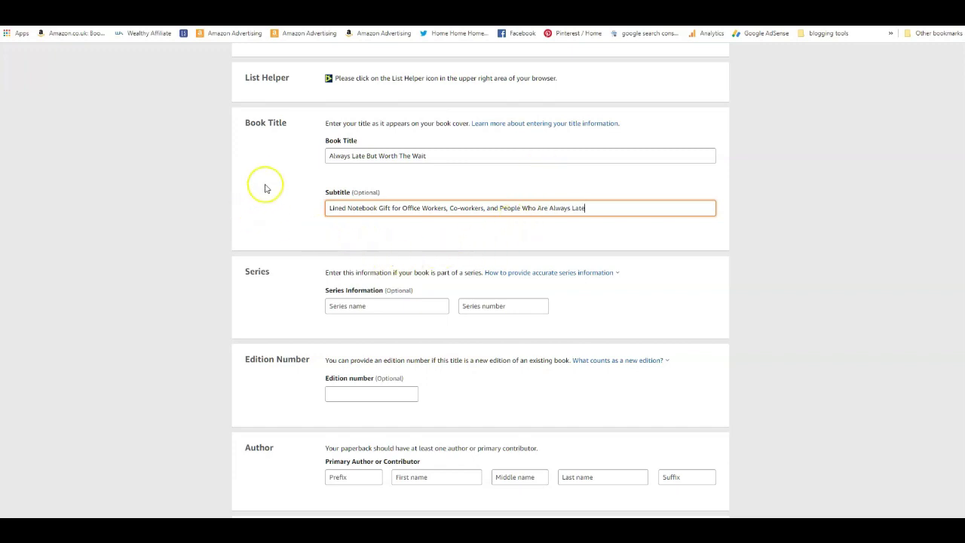
# Read the book title and subtitle rules on the eBook Metadata Guidelines help page.
pyautogui.scroll(-2, 272, 188)
pyautogui.scroll(1, 385, 151)
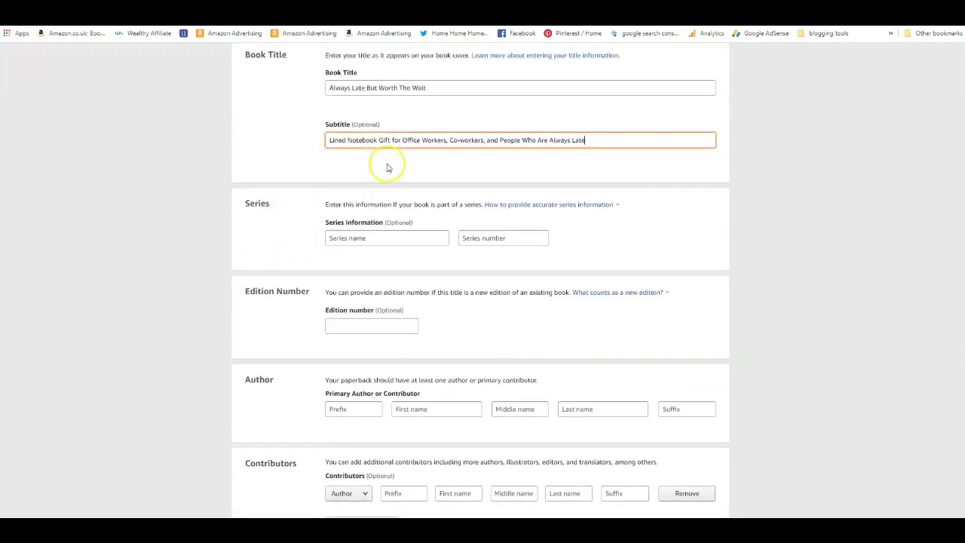
pyautogui.scroll(1, 388, 168)
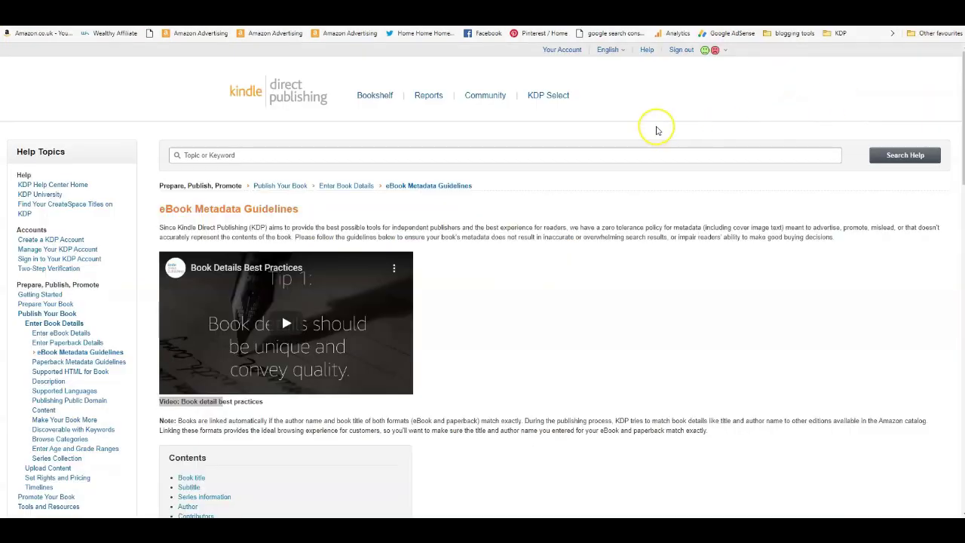
pyautogui.scroll(-1, 656, 130)
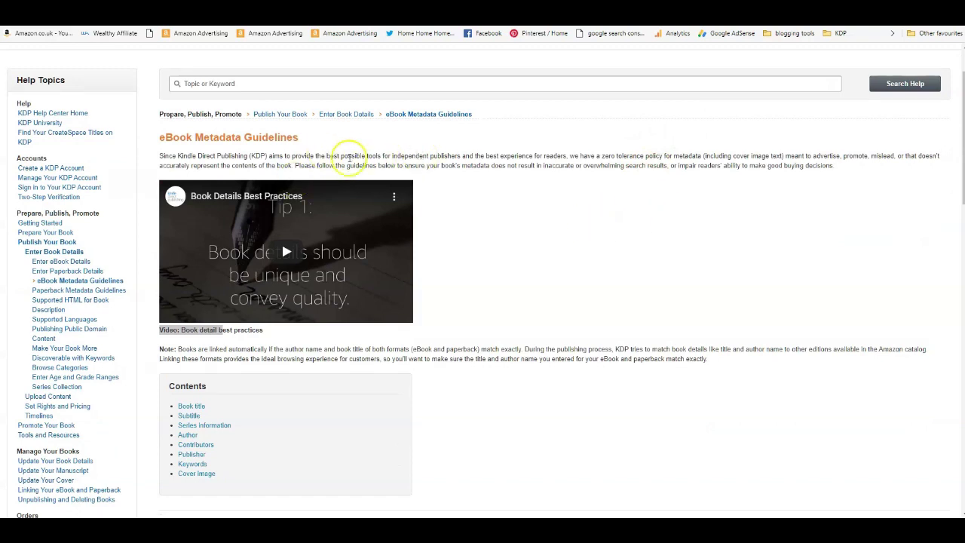
pyautogui.scroll(-5, 446, 194)
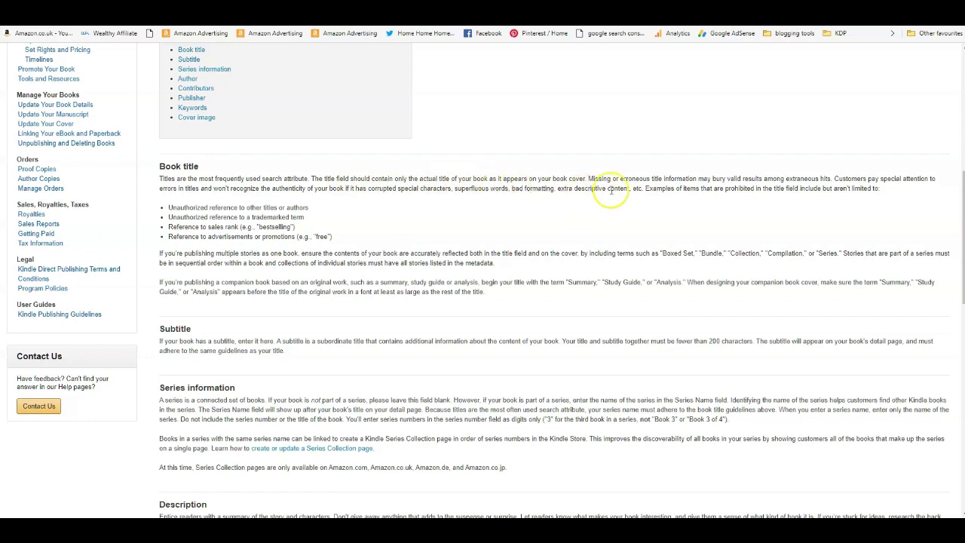
pyautogui.scroll(-1, 611, 193)
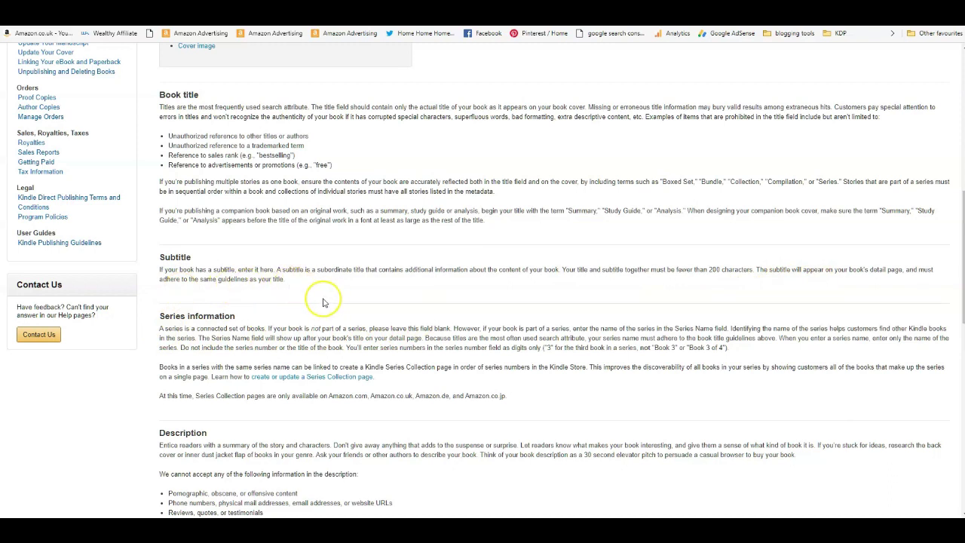
pyautogui.scroll(1, 302, 291)
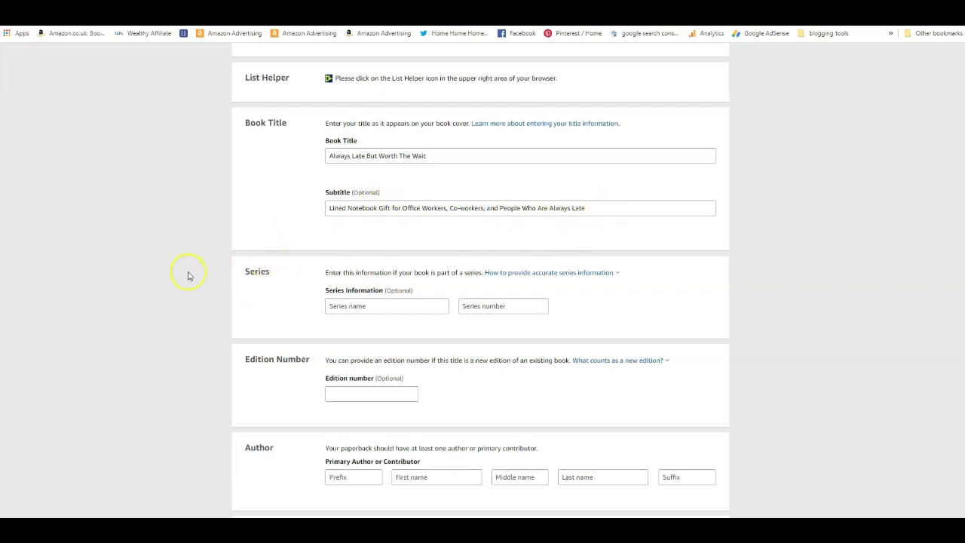
# Leave the series and edition fields blank and enter The Home Boss as the primary author's last name.
pyautogui.scroll(-2, 191, 272)
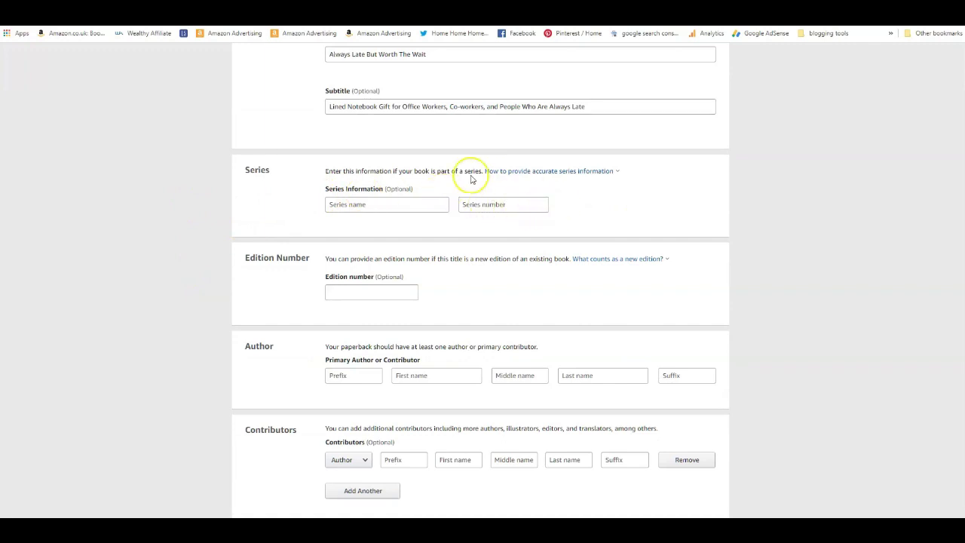
pyautogui.scroll(-1, 625, 194)
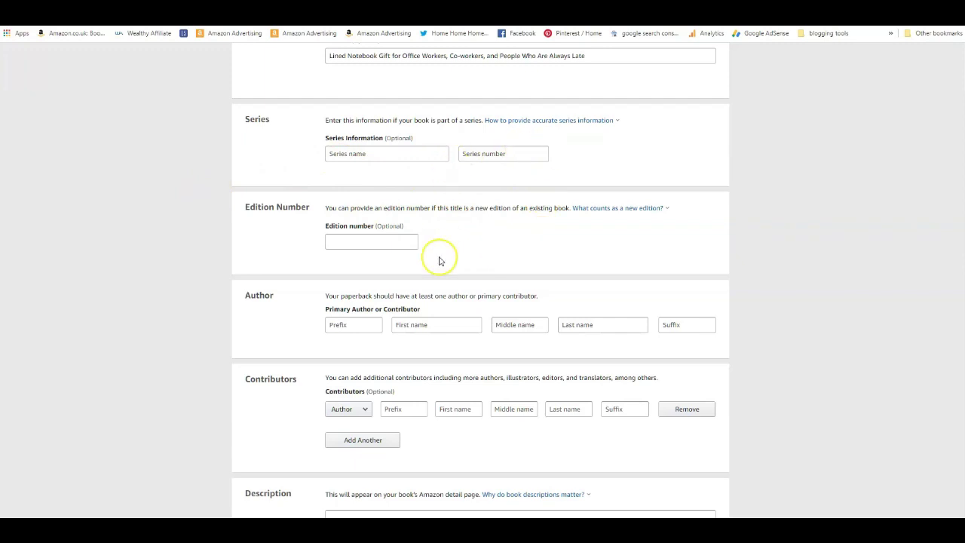
pyautogui.scroll(-1, 615, 270)
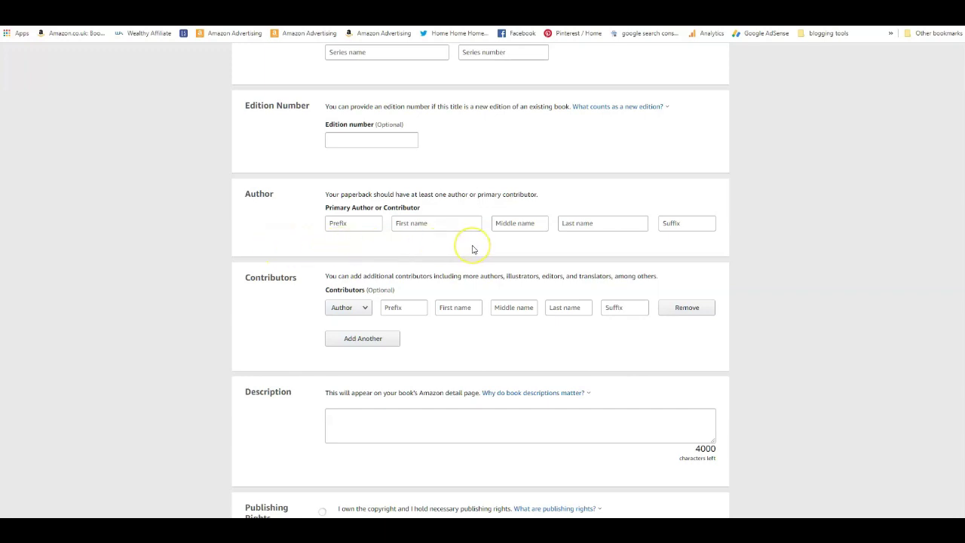
pyautogui.click(575, 225)
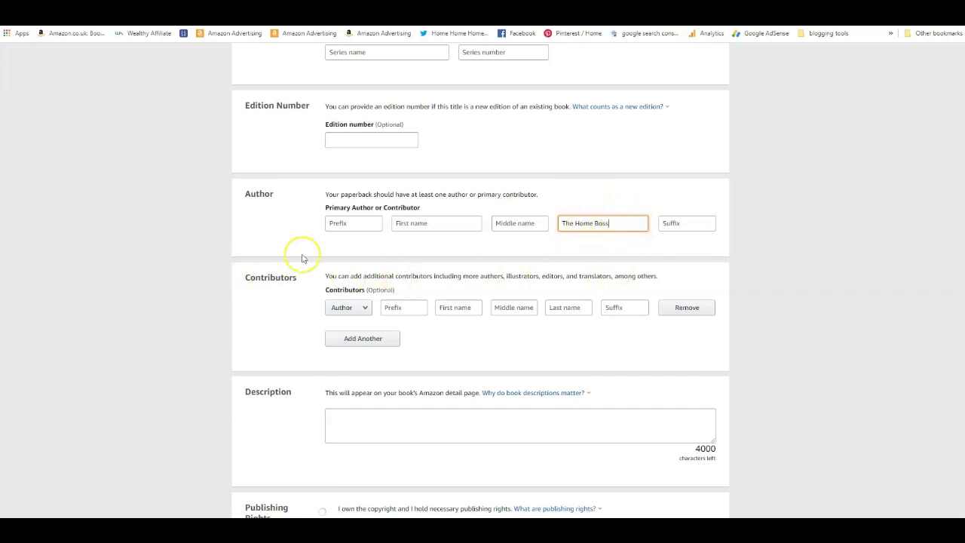
# Paste the prepared HTML notebook description, including 119 total pages, 6 x 9 inch handy size and soft matt cover, and review it.
pyautogui.scroll(-1, 785, 209)
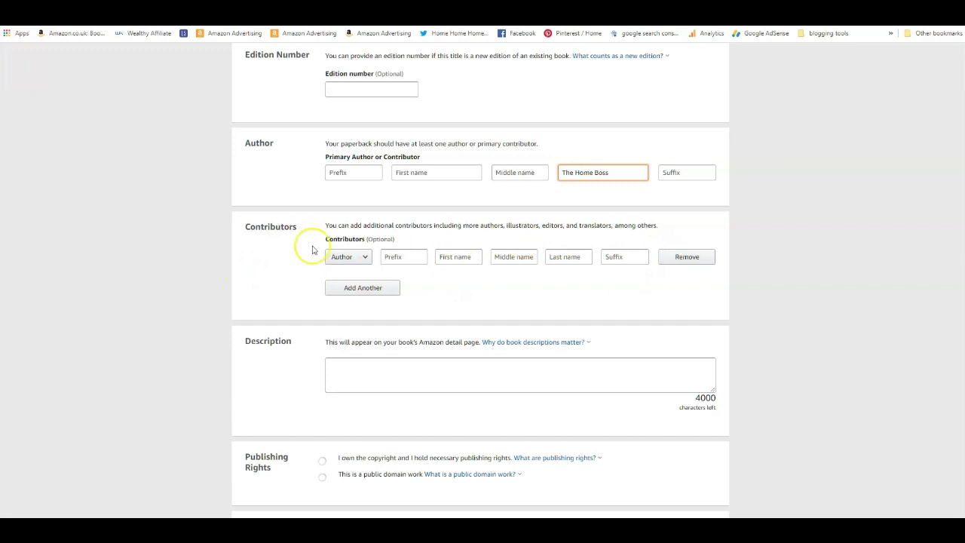
pyautogui.scroll(-2, 293, 250)
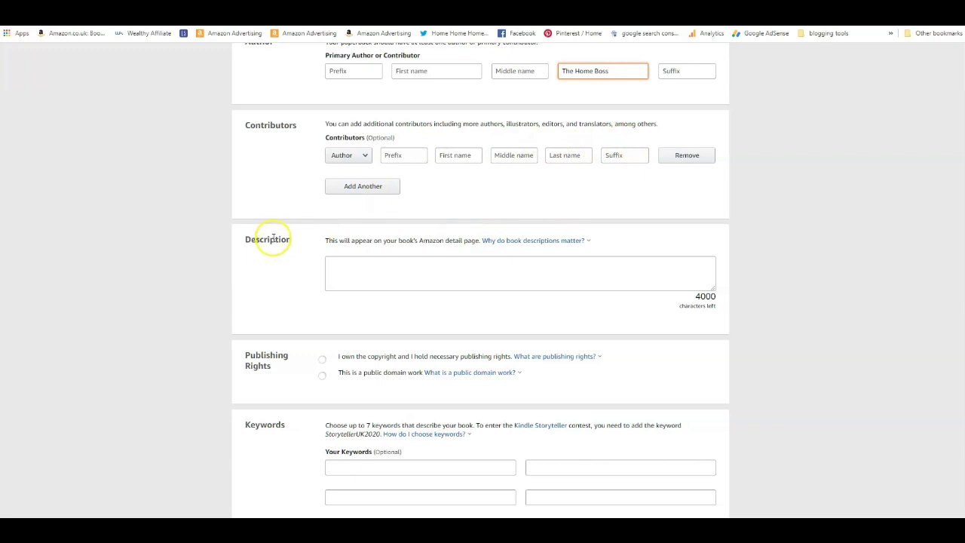
pyautogui.scroll(-1, 276, 233)
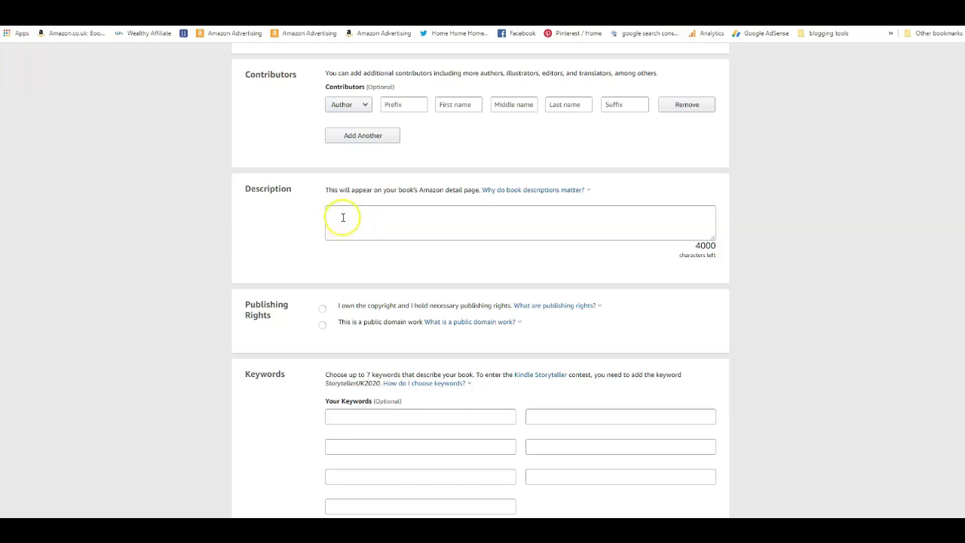
pyautogui.click(285, 240)
pyautogui.click(331, 221)
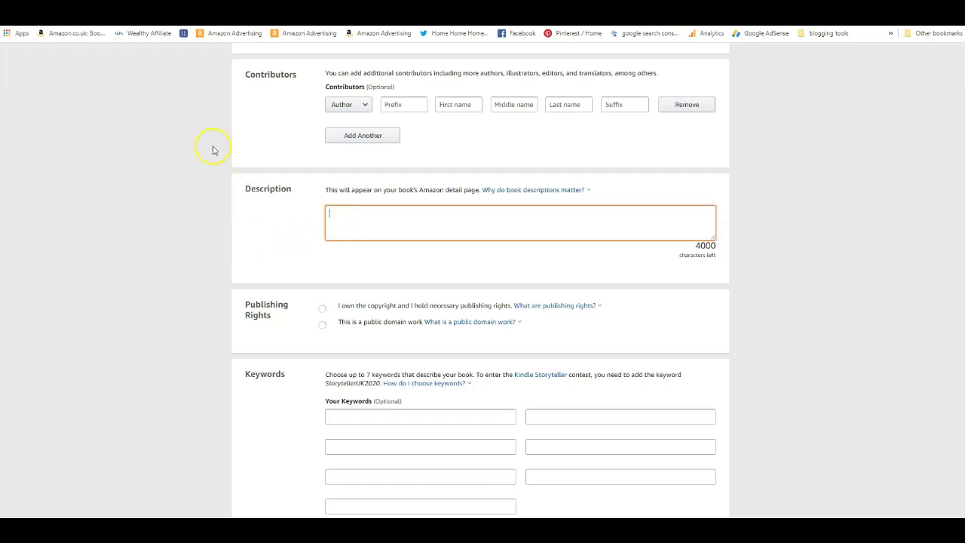
pyautogui.click(31, 14)
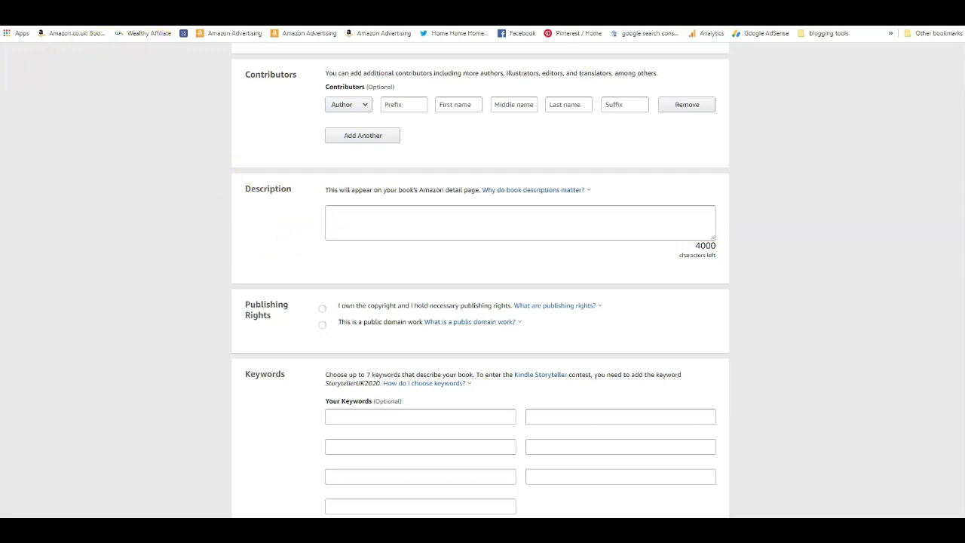
pyautogui.rightClick(336, 215)
pyautogui.click(355, 289)
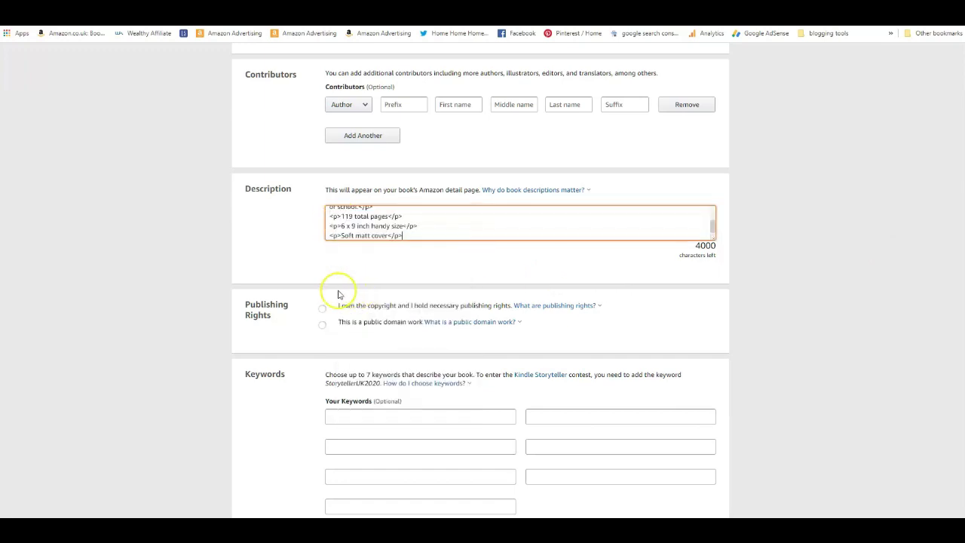
pyautogui.scroll(5, 478, 222)
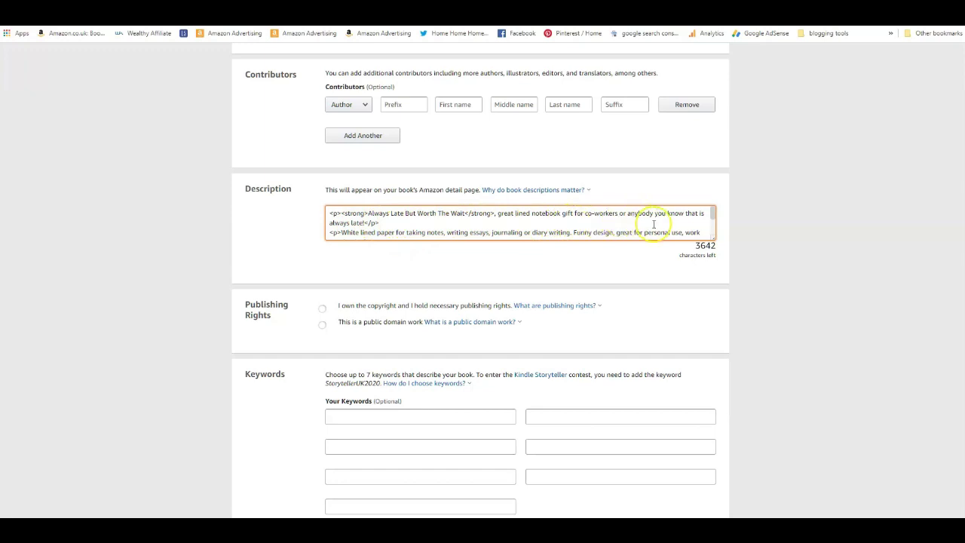
pyautogui.moveTo(712, 217); pyautogui.dragTo(713, 228)
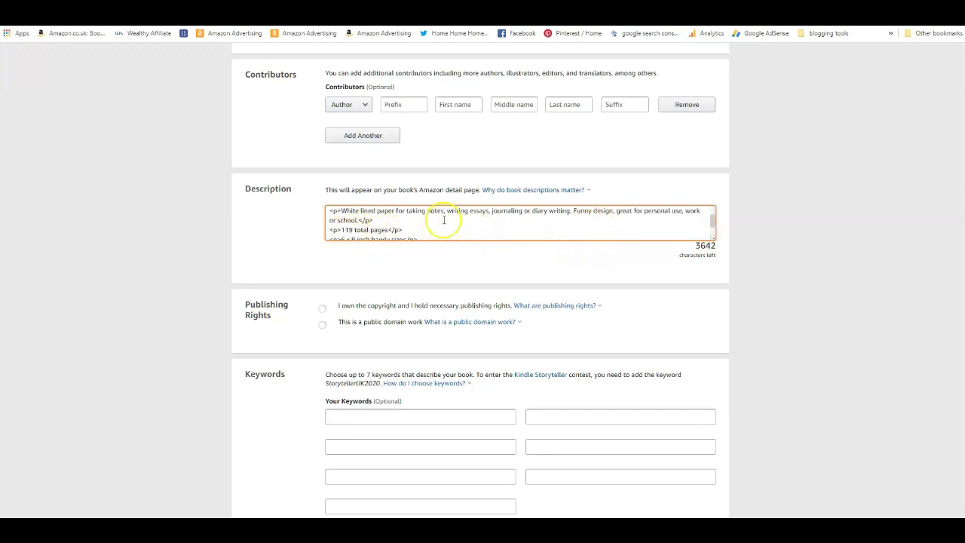
pyautogui.moveTo(712, 220); pyautogui.dragTo(713, 227)
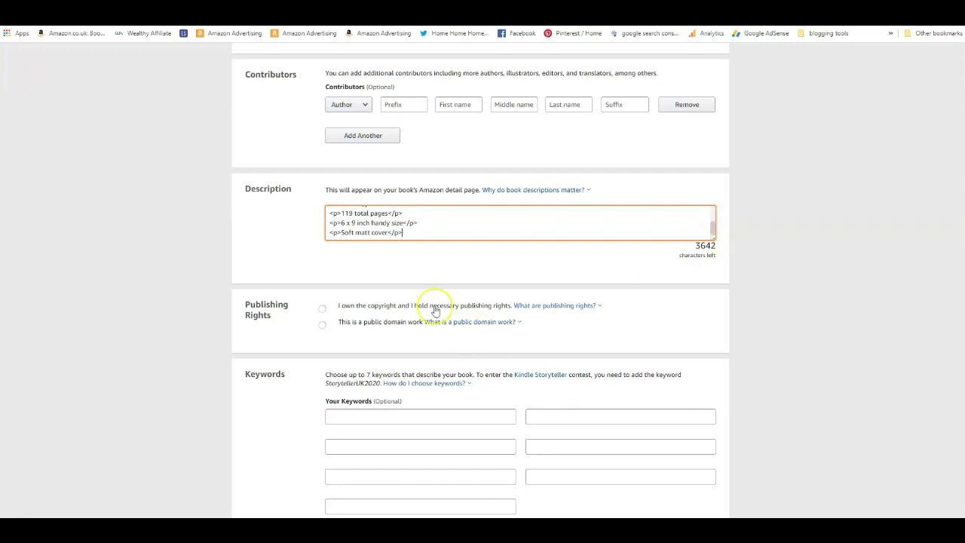
# Set the publishing rights to owning the copyright and holding the necessary publishing rights.
pyautogui.scroll(2, 187, 256)
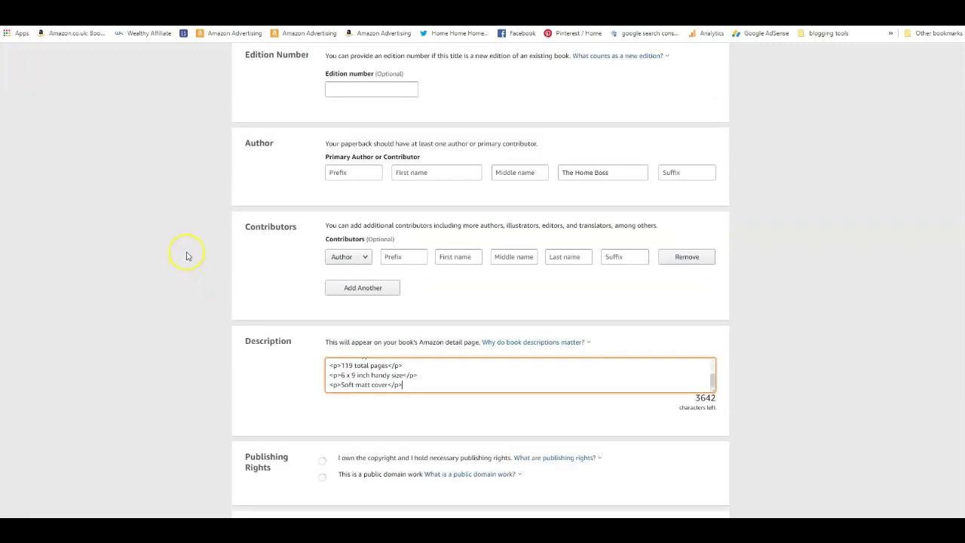
pyautogui.scroll(-1, 188, 254)
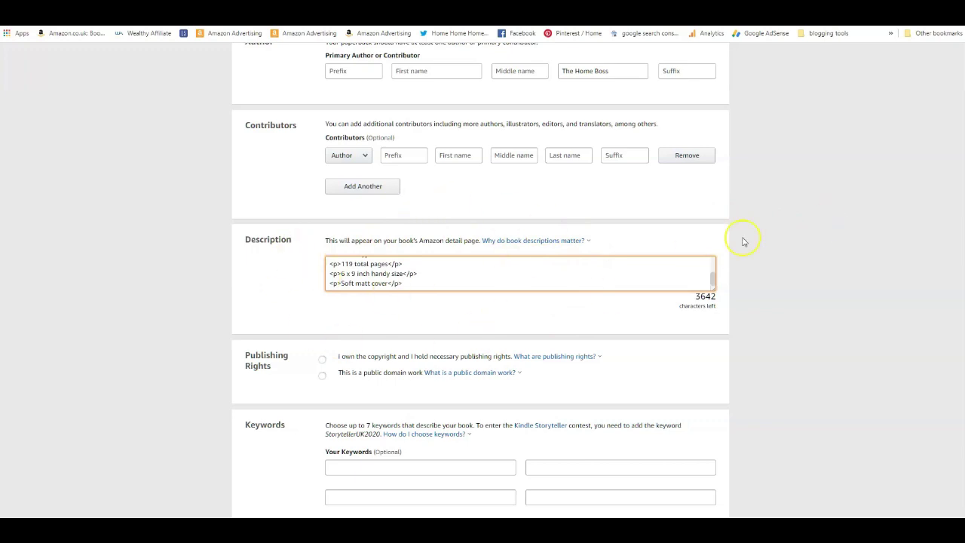
pyautogui.scroll(-1, 842, 226)
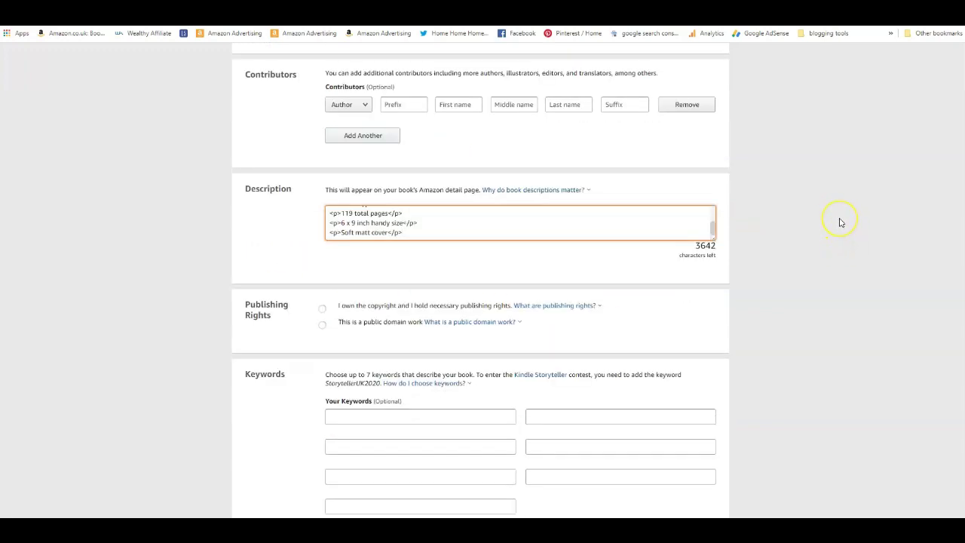
pyautogui.scroll(-2, 842, 223)
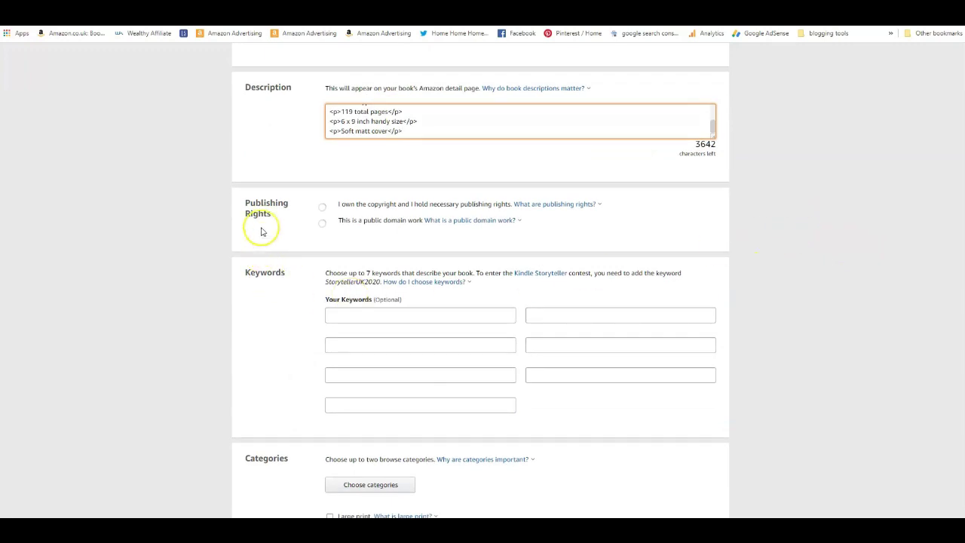
pyautogui.click(323, 210)
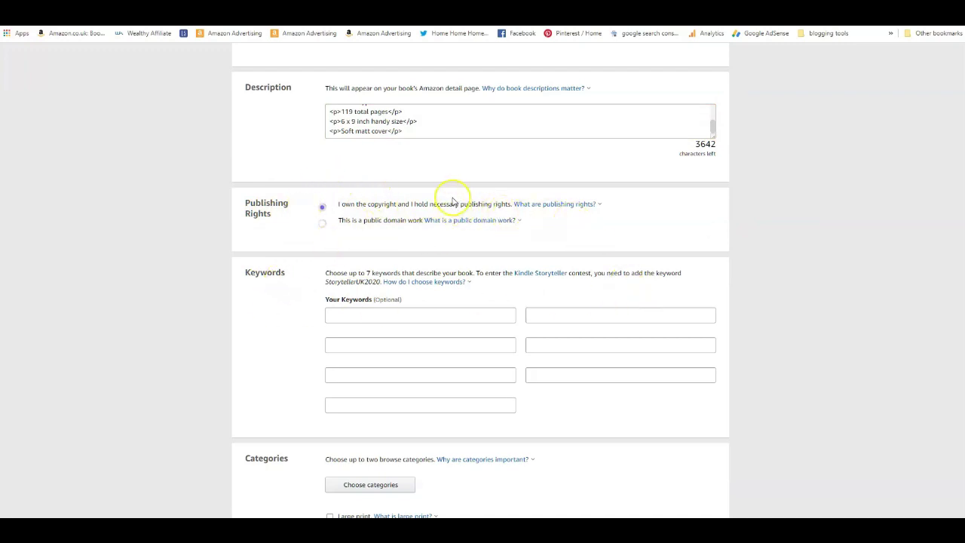
# Enter Notebook journal workbook log book composition as the first keyword phrase.
pyautogui.scroll(-1, 196, 329)
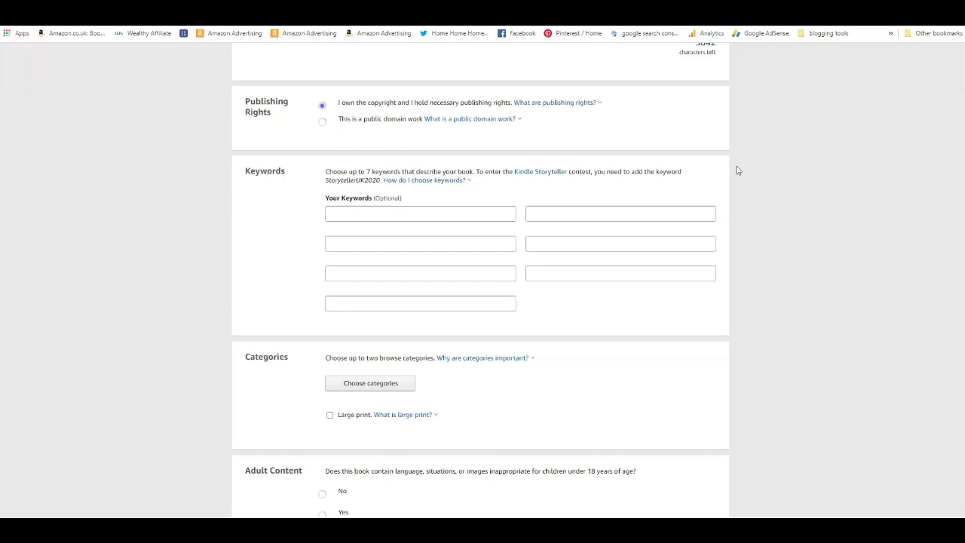
pyautogui.click(369, 215)
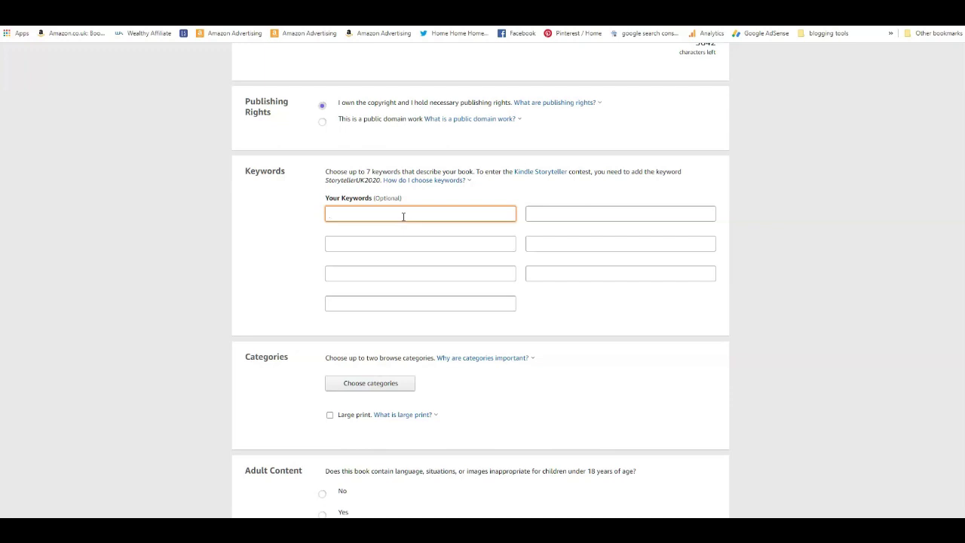
pyautogui.write('Note')
pyautogui.write('book')
pyautogui.write(' journal')
pyautogui.write(' work')
pyautogui.write('book log boo')
pyautogui.write('k planner')
pyautogui.press('BackSpace')
pyautogui.press('BackSpace')
pyautogui.press('BackSpace')
pyautogui.press('BackSpace')
pyautogui.press('BackSpace')
pyautogui.press('BackSpace')
pyautogui.write('composition')
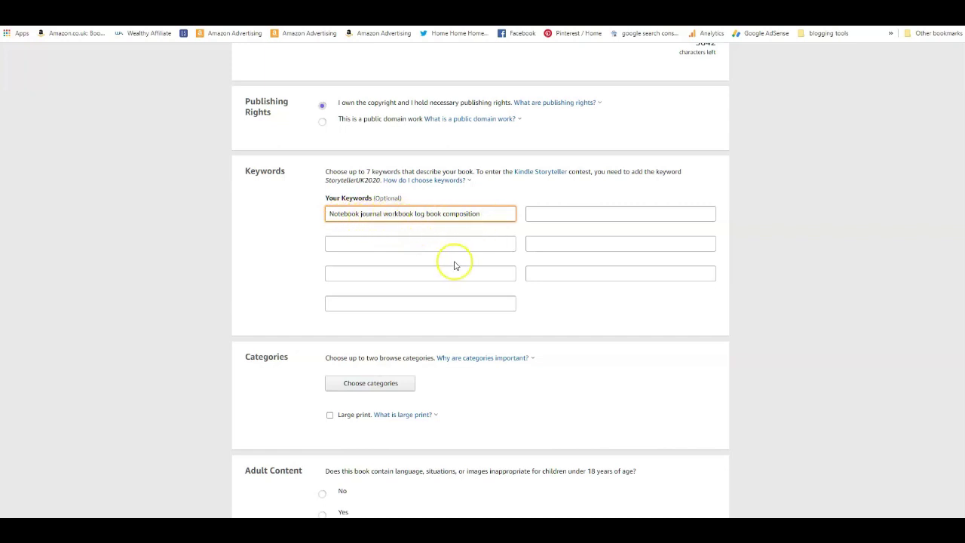
# Enter gift present funny fun gag for office worker as the second keyword phrase.
pyautogui.click(543, 214)
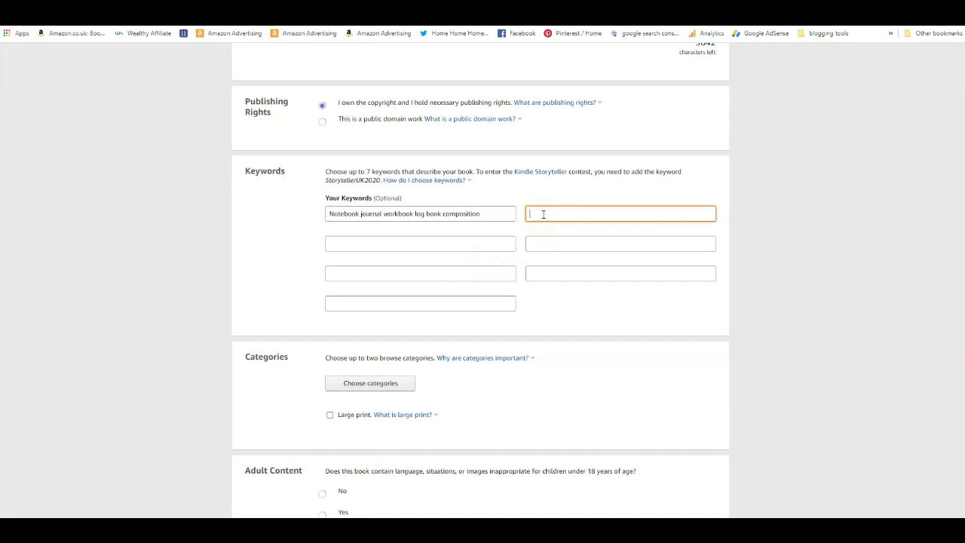
pyautogui.write('gift presen')
pyautogui.write('t funny fun gag for office work')
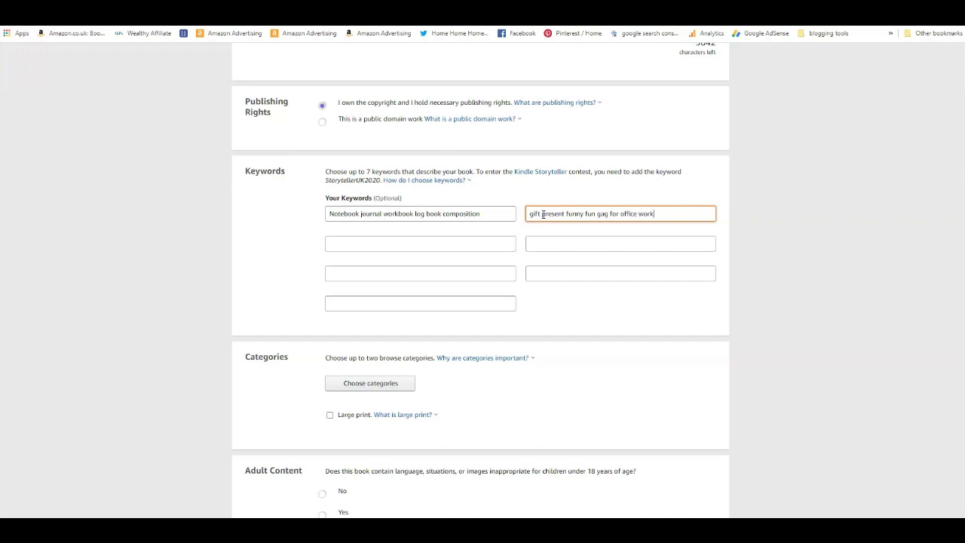
pyautogui.write('er co-wo')
pyautogui.press('BackSpace')
# Check the keywords against the title and subtitle, and replace office worker in the second keyword with him her women men.
pyautogui.scroll(3, 543, 210)
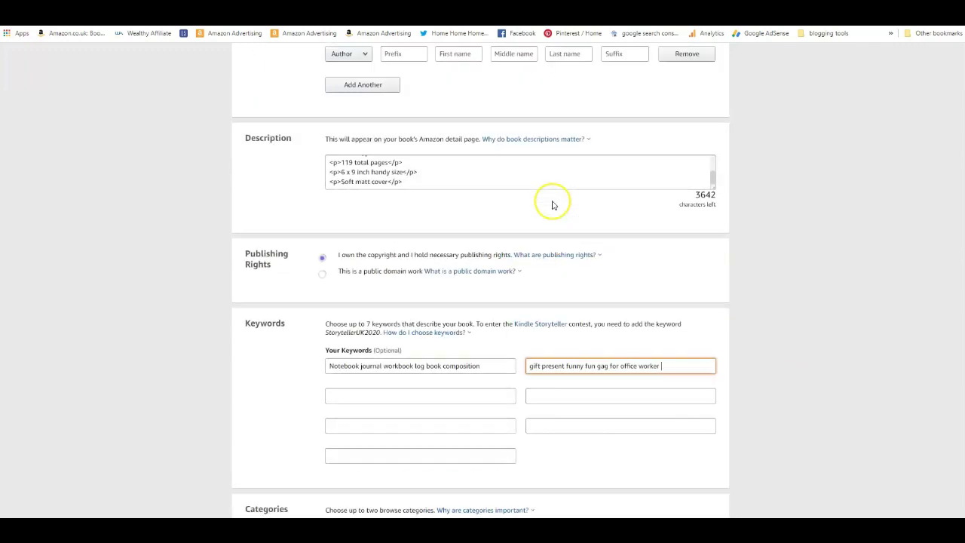
pyautogui.scroll(5, 504, 198)
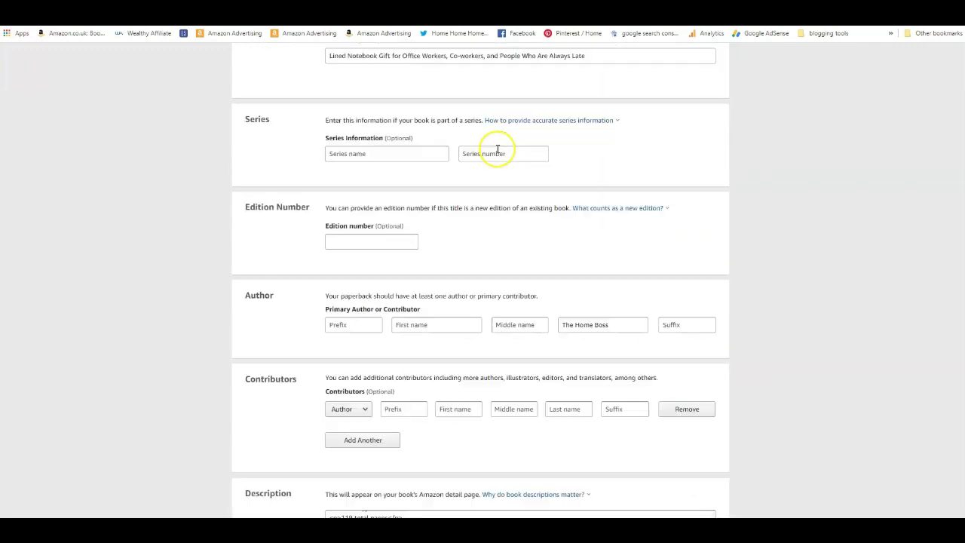
pyautogui.scroll(2, 441, 168)
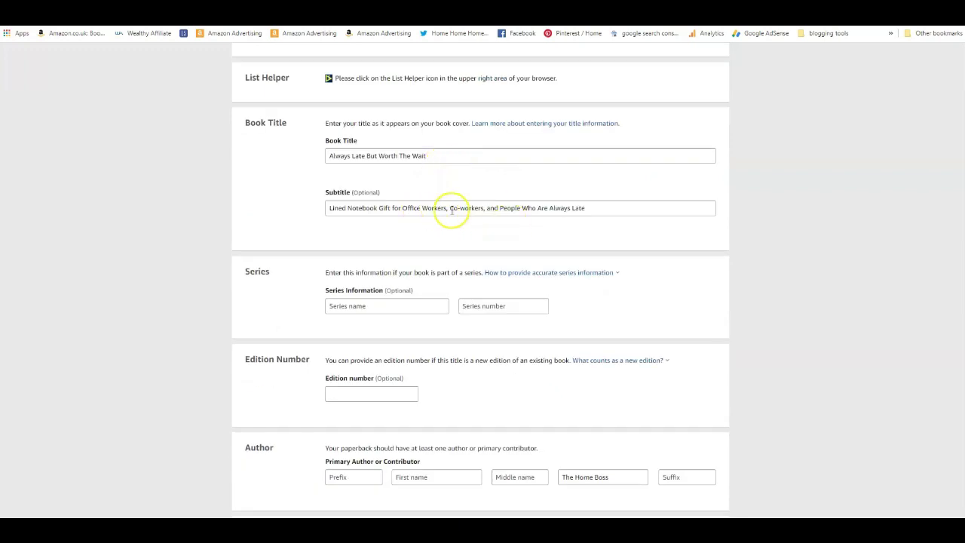
pyautogui.scroll(-2, 588, 252)
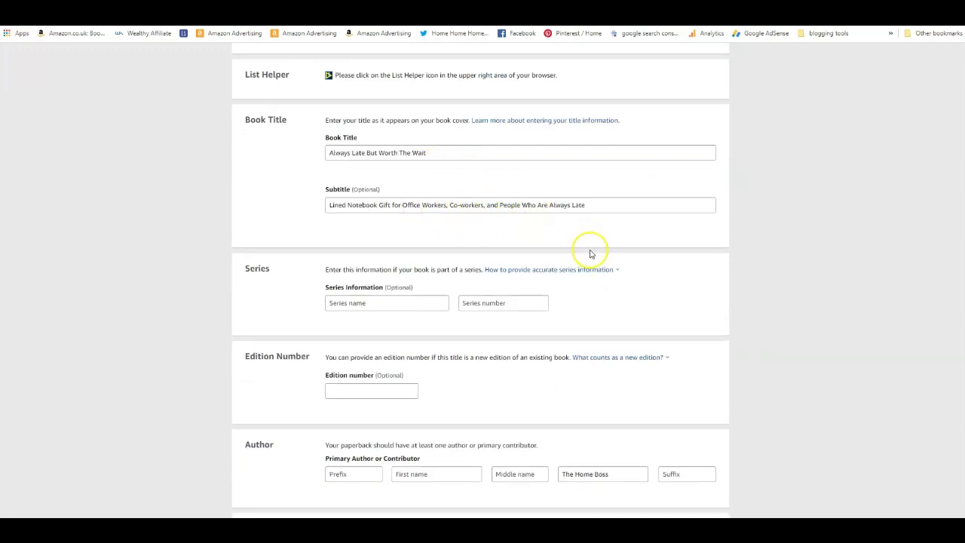
pyautogui.scroll(-6, 592, 253)
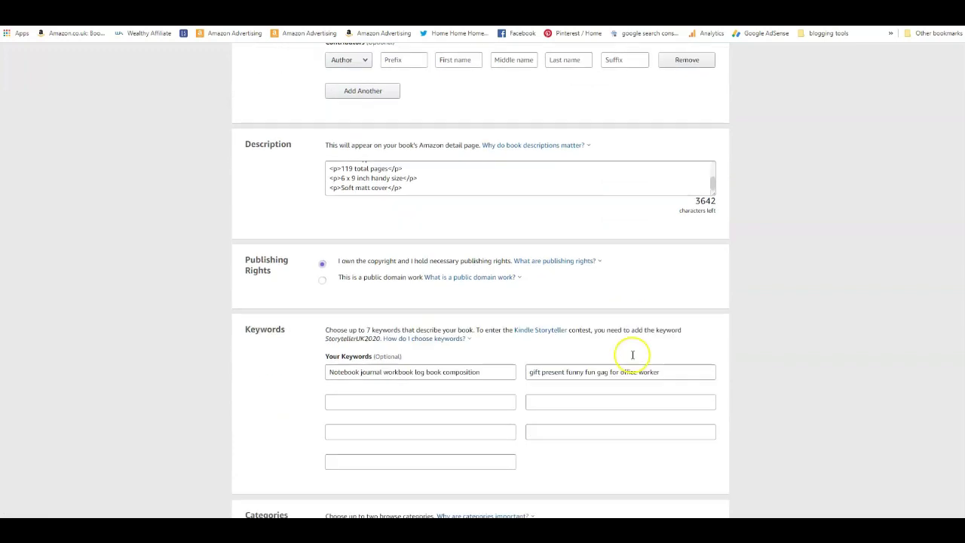
pyautogui.moveTo(620, 316); pyautogui.dragTo(667, 314)
pyautogui.press('BackSpace')
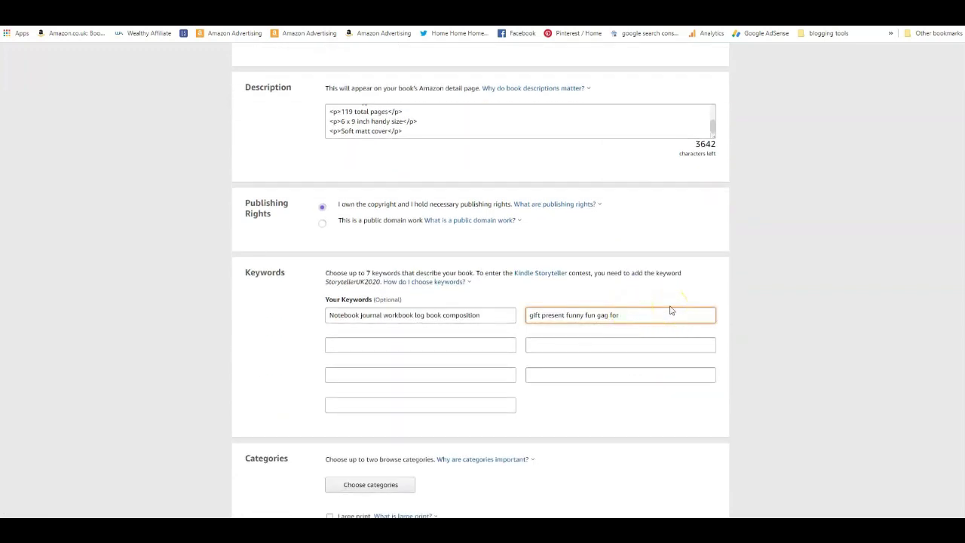
pyautogui.write('him her woman men')
pyautogui.press('BackSpace')
pyautogui.press('BackSpace')
pyautogui.click(663, 314)
pyautogui.press('BackSpace')
pyautogui.write('e')
# Enter birthday Christmas starting a new job promotion as the third keyword phrase.
pyautogui.click(370, 344)
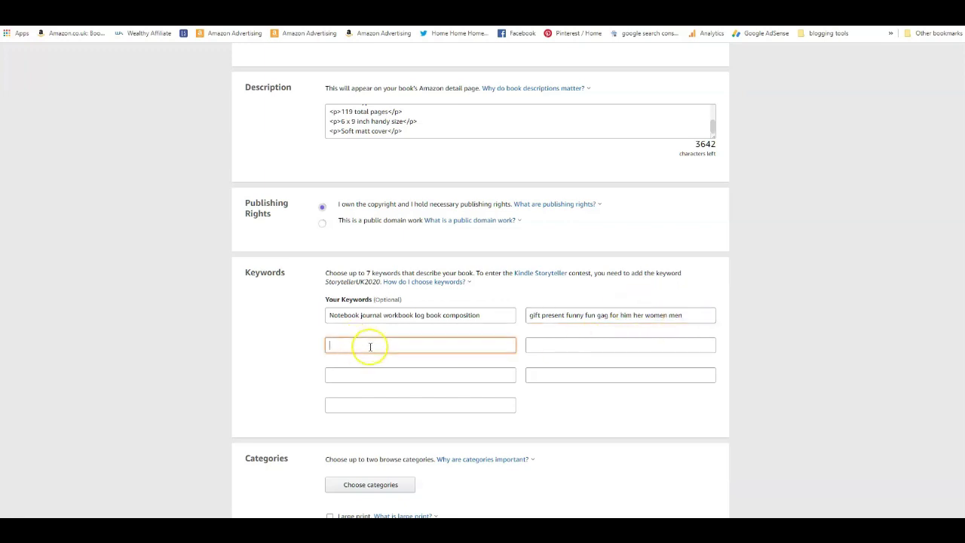
pyautogui.write('birthday')
pyautogui.write('stmas')
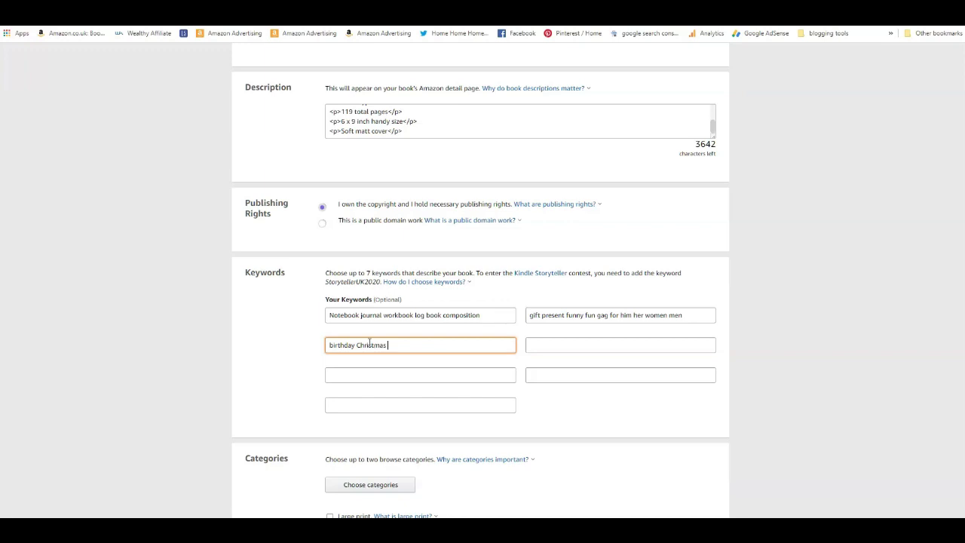
pyautogui.write('new job stra')
pyautogui.press('BackSpace')
pyautogui.press('BackSpace')
pyautogui.press('BackSpace')
pyautogui.press('BackSpace')
pyautogui.press('BackSpace')
pyautogui.press('BackSpace')
pyautogui.press('BackSpace')
pyautogui.press('BackSpace')
pyautogui.press('BackSpace')
pyautogui.press('BackSpace')
pyautogui.press('BackSpace')
pyautogui.press('BackSpace')
pyautogui.write('starting a new job')
pyautogui.write('promotion')
# Enter secret santa under a tenner under ten pounds as the fourth keyword phrase.
pyautogui.press('Tab')
pyautogui.write('secret sa')
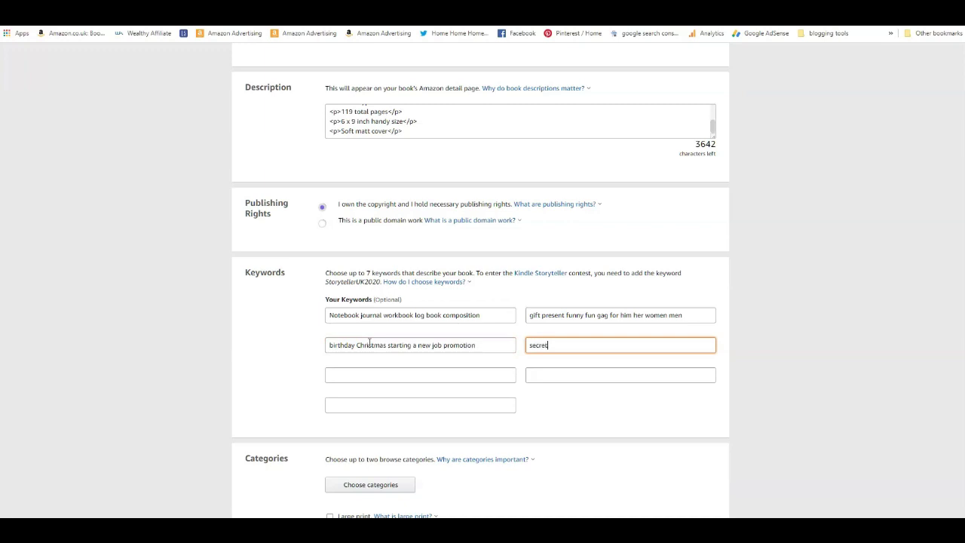
pyautogui.write('nta')
pyautogui.write('under a tenner under ten pounds dolla')
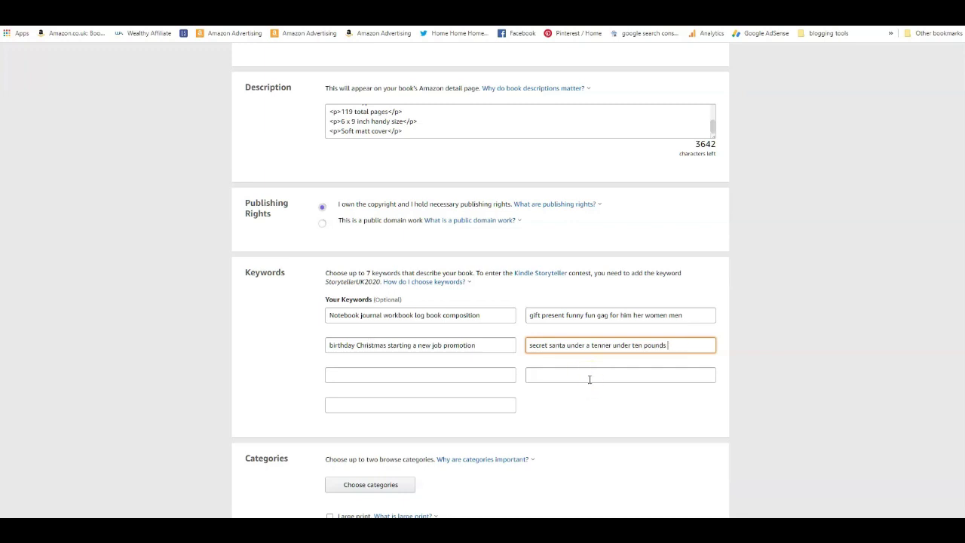
pyautogui.write('dolla')
pyautogui.press('BackSpace')
pyautogui.press('BackSpace')
pyautogui.write('dolla')
pyautogui.press('BackSpace')
pyautogui.press('BackSpace')
pyautogui.press('BackSpace')
pyautogui.press('BackSpace')
pyautogui.write('D')
pyautogui.press('BackSpace')
# Enter dollars stocking filler friend as the fifth keyword phrase.
pyautogui.press('Tab')
pyautogui.write('D')
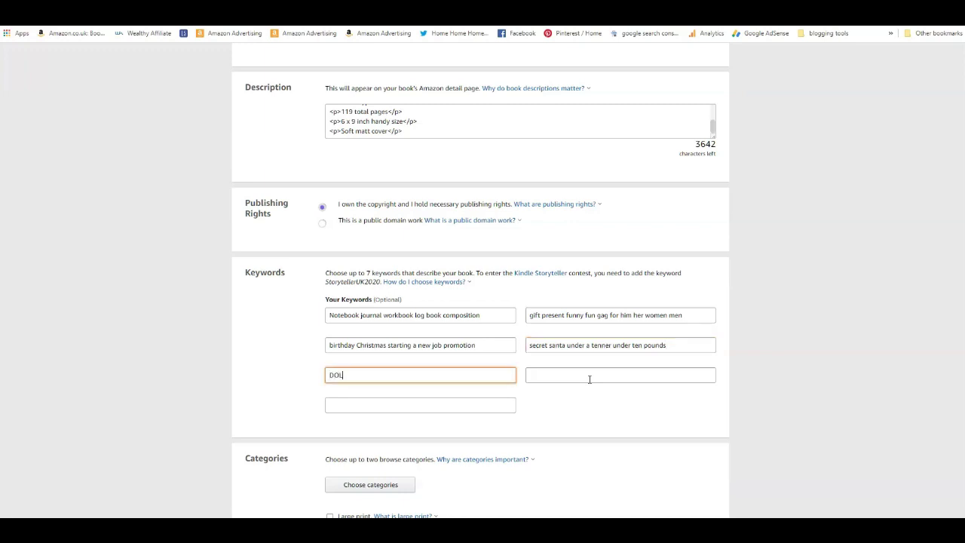
pyautogui.press('BackSpace')
pyautogui.write('dollars stocking filler')
pyautogui.write('friend')
# Review the title and subtitle for words already used, and add small business to the end of the fifth keyword.
pyautogui.scroll(10, 577, 325)
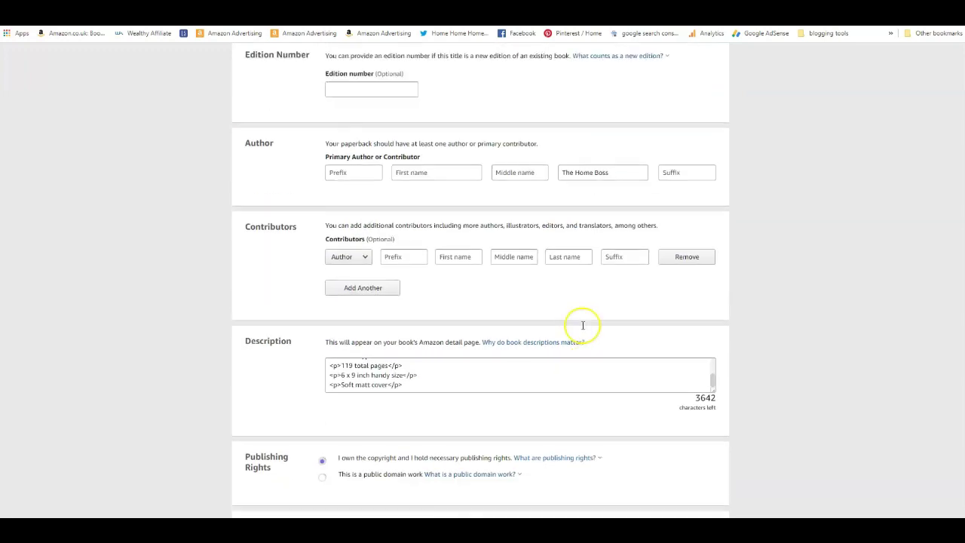
pyautogui.scroll(1, 587, 328)
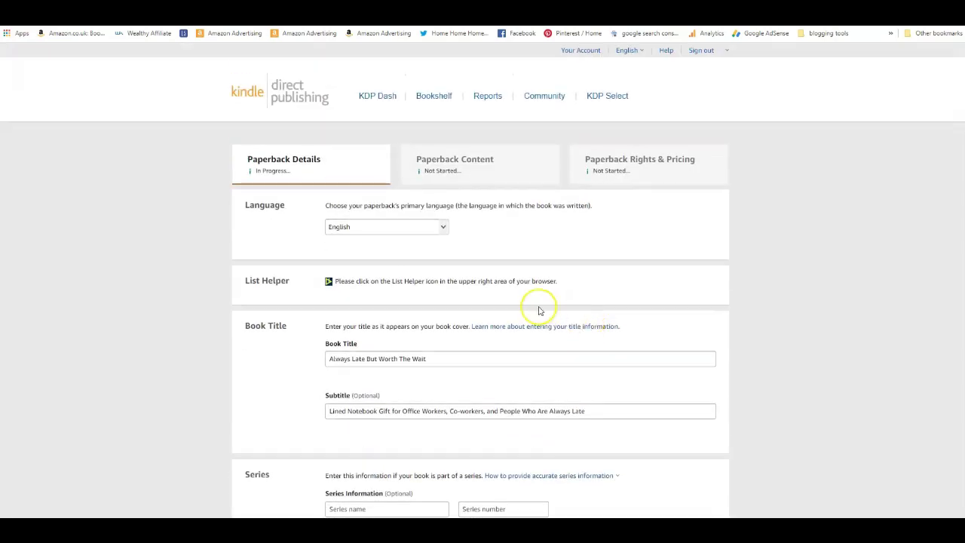
pyautogui.scroll(-2, 538, 308)
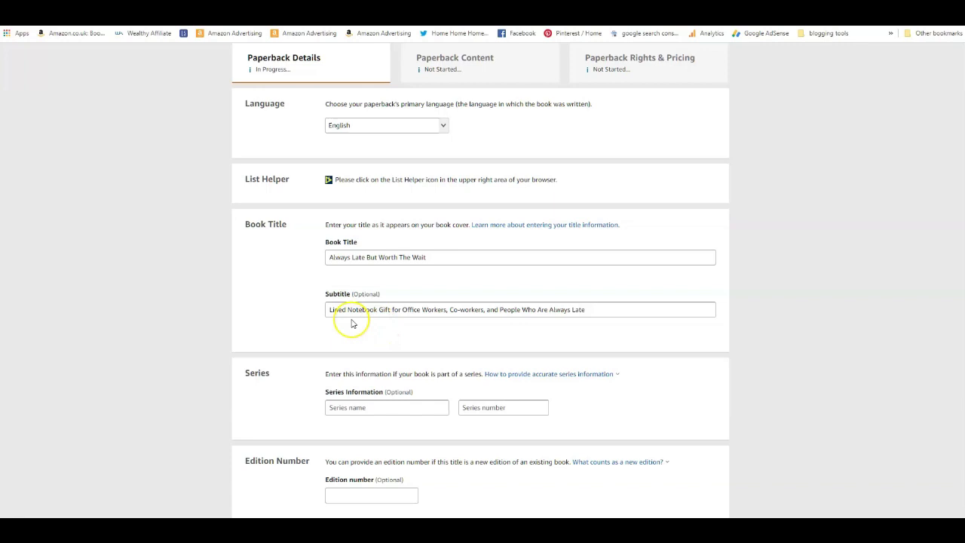
pyautogui.scroll(-1, 369, 325)
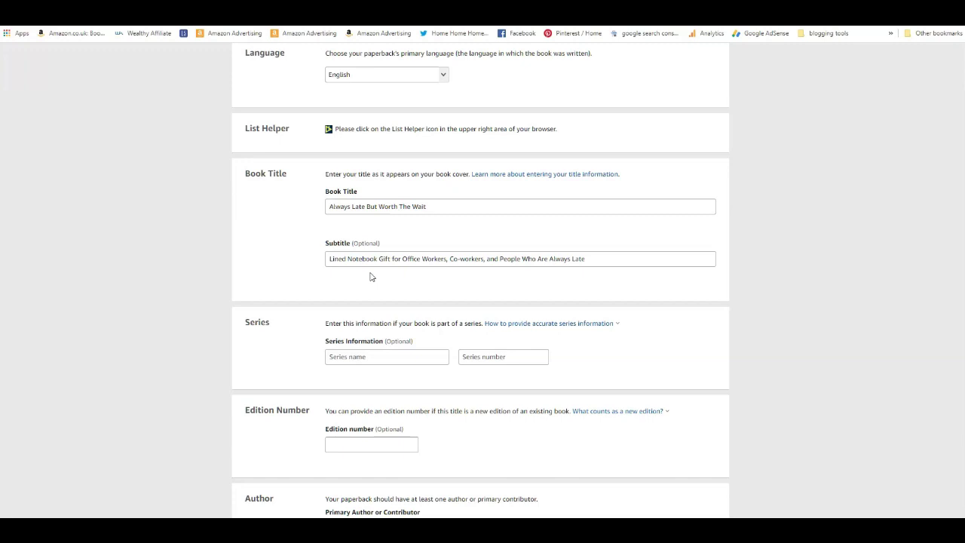
pyautogui.scroll(-2, 317, 279)
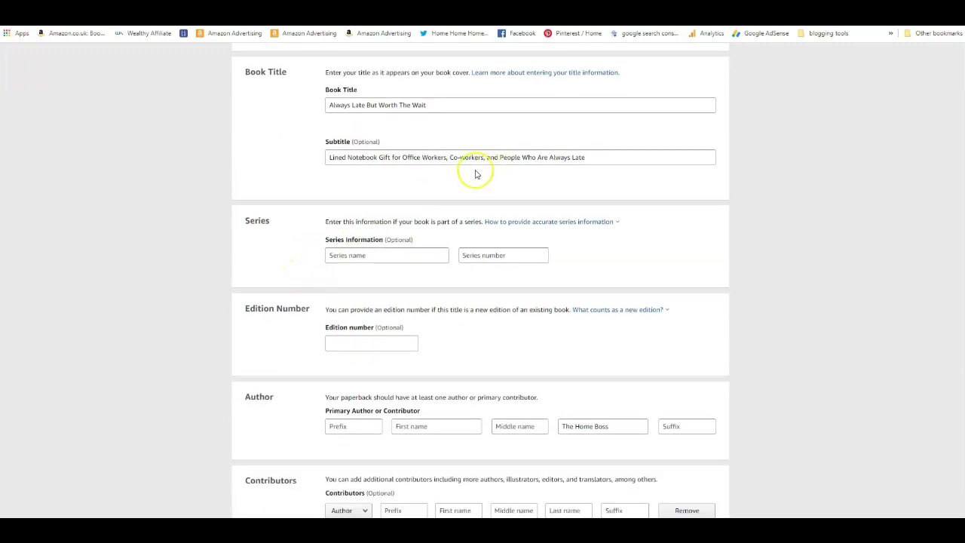
pyautogui.scroll(-6, 437, 188)
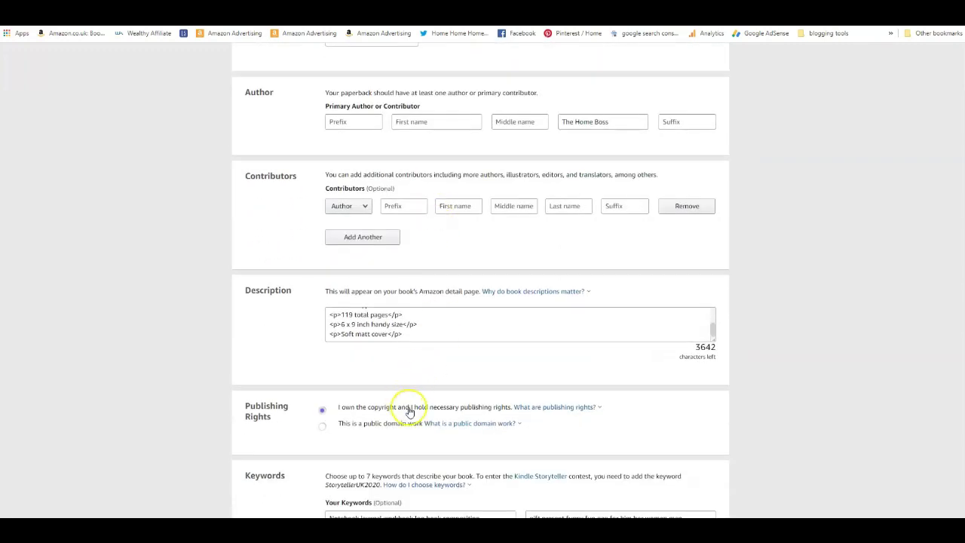
pyautogui.scroll(-3, 409, 413)
pyautogui.write('small business')
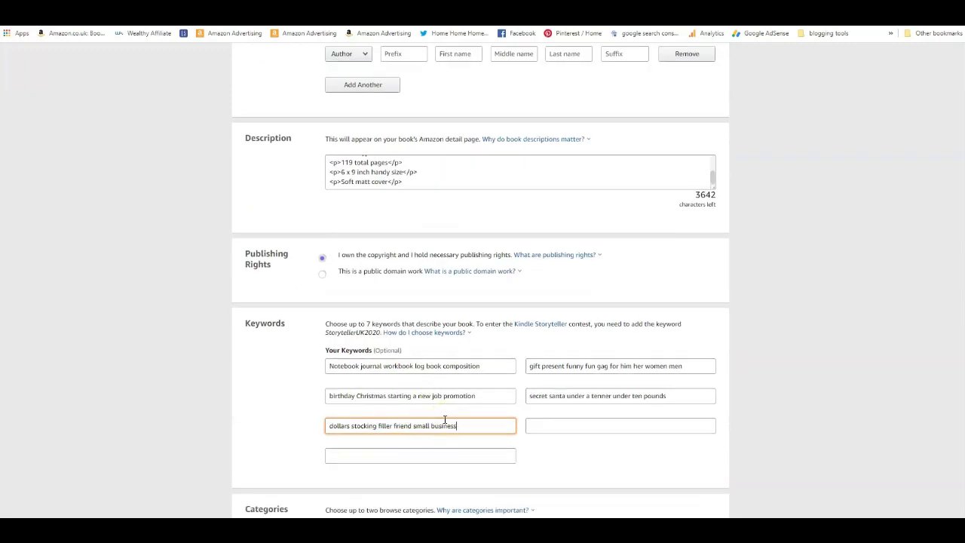
pyautogui.write(' call')
pyautogui.press('BackSpace')
pyautogui.press('BackSpace')
pyautogui.press('BackSpace')
pyautogui.press('BackSpace')
# Enter call centre girlfriend wife sister mother aunt as the sixth keyword phrase.
pyautogui.press('Tab')
pyautogui.write('call centre')
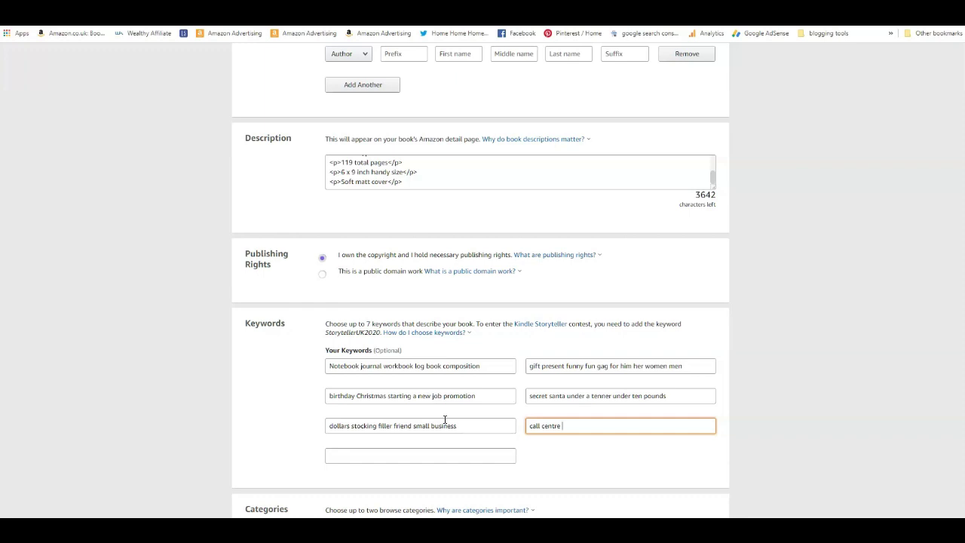
pyautogui.scroll(10, 445, 420)
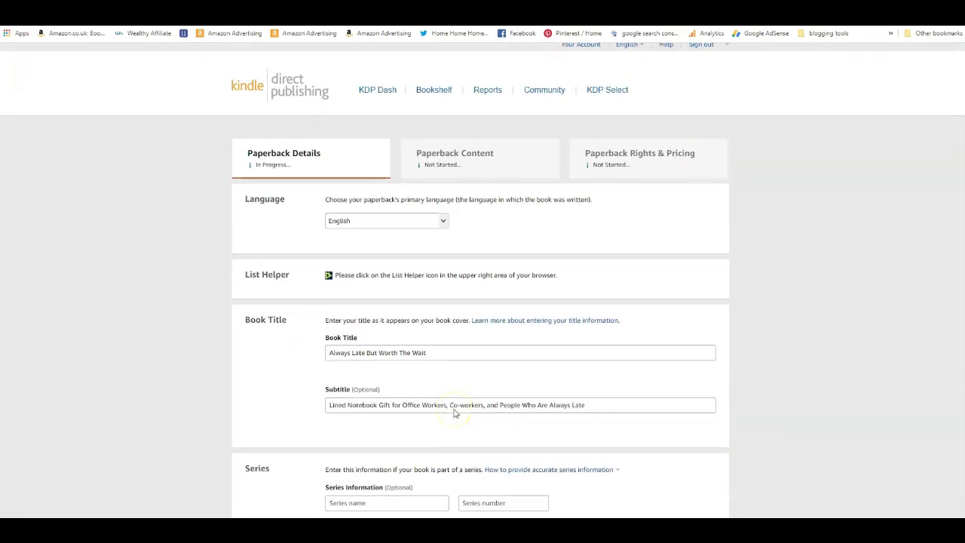
pyautogui.scroll(-2, 458, 408)
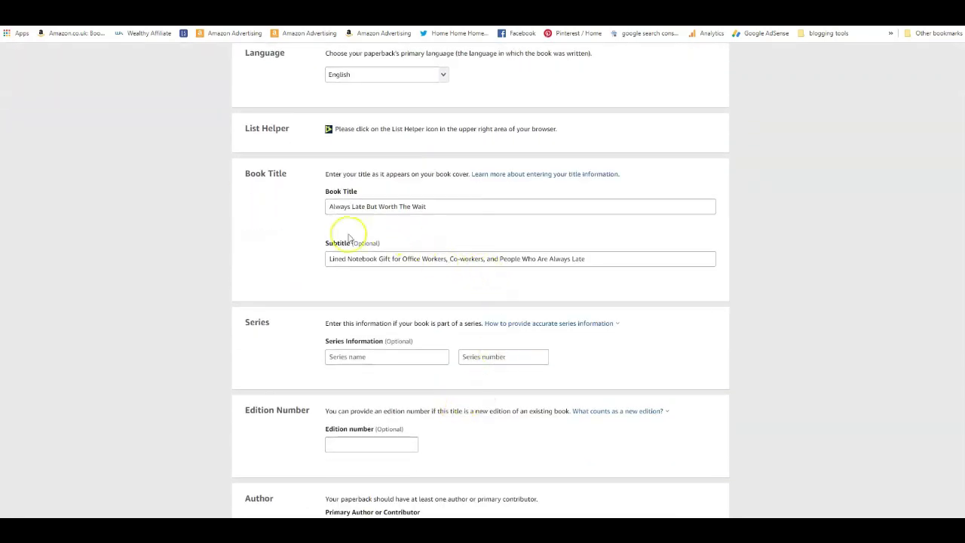
pyautogui.scroll(-9, 448, 263)
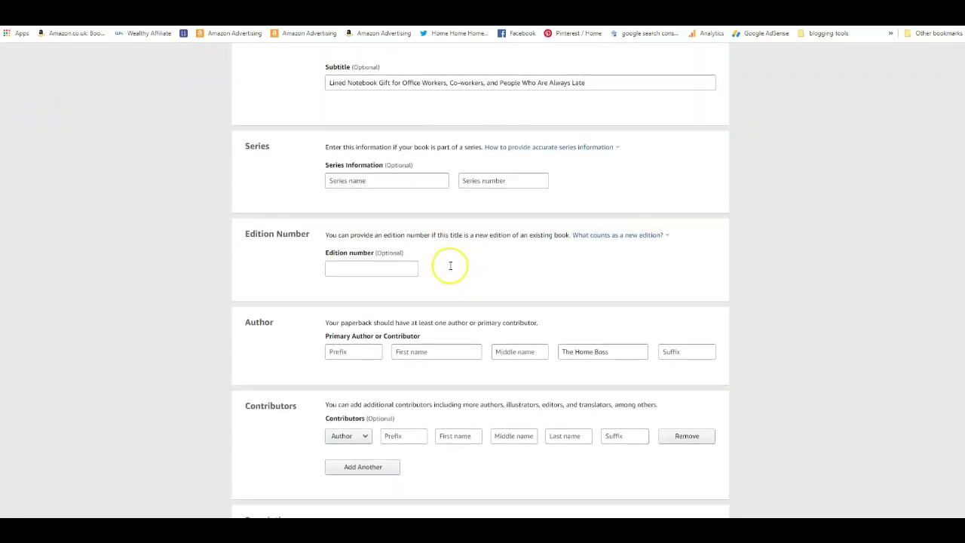
pyautogui.scroll(-1, 520, 390)
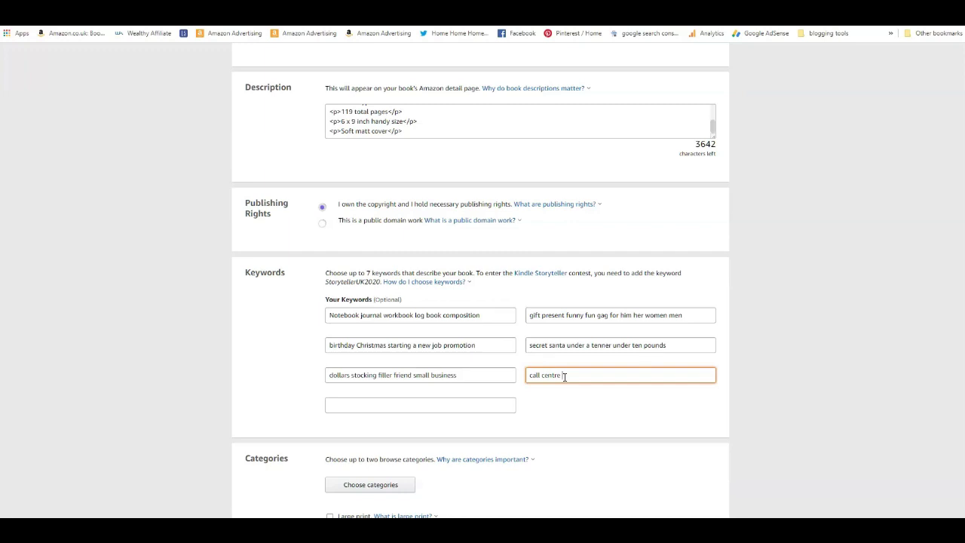
pyautogui.write('c')
pyautogui.write('irlfriend wife si')
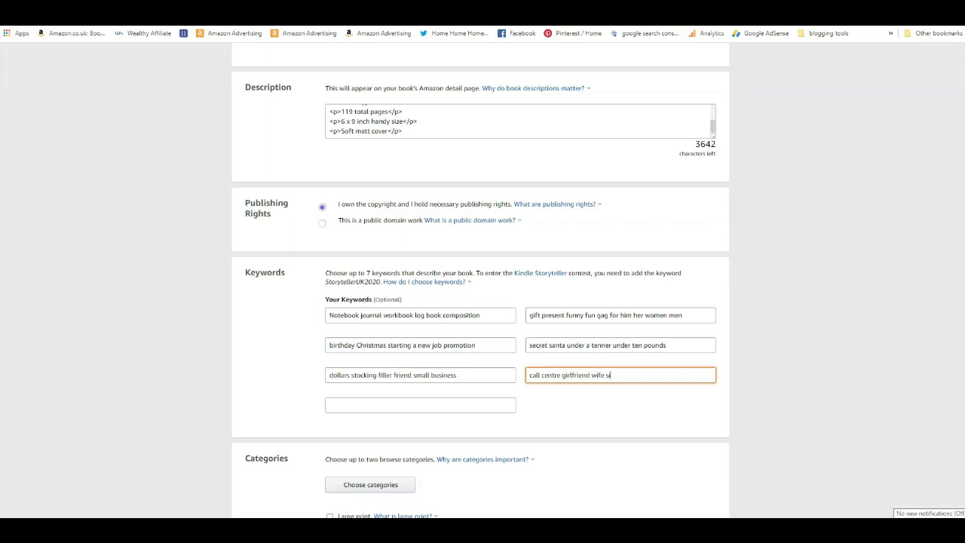
pyautogui.write('ster mother aunt')
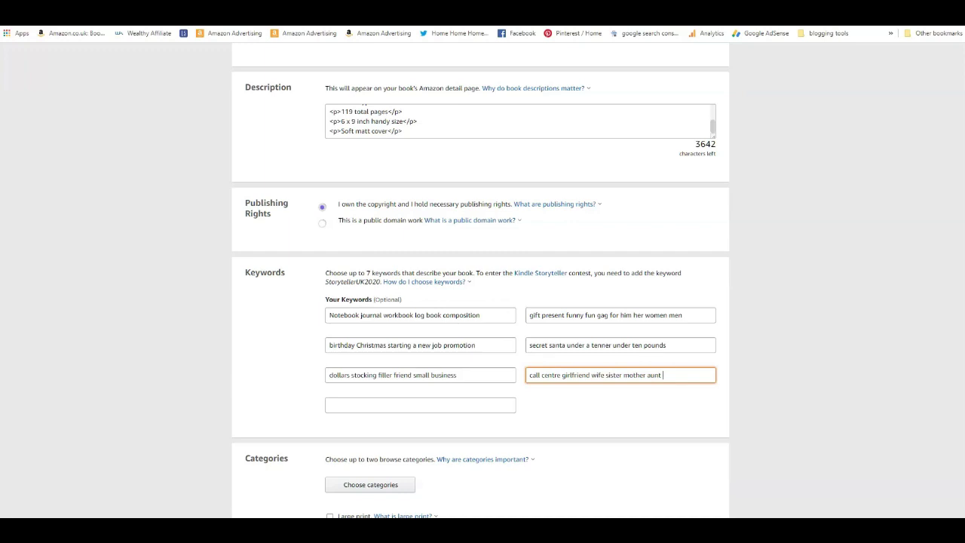
# Leave the seventh keyword blank, and open and close the explanation of publishing rights.
pyautogui.press('Tab')
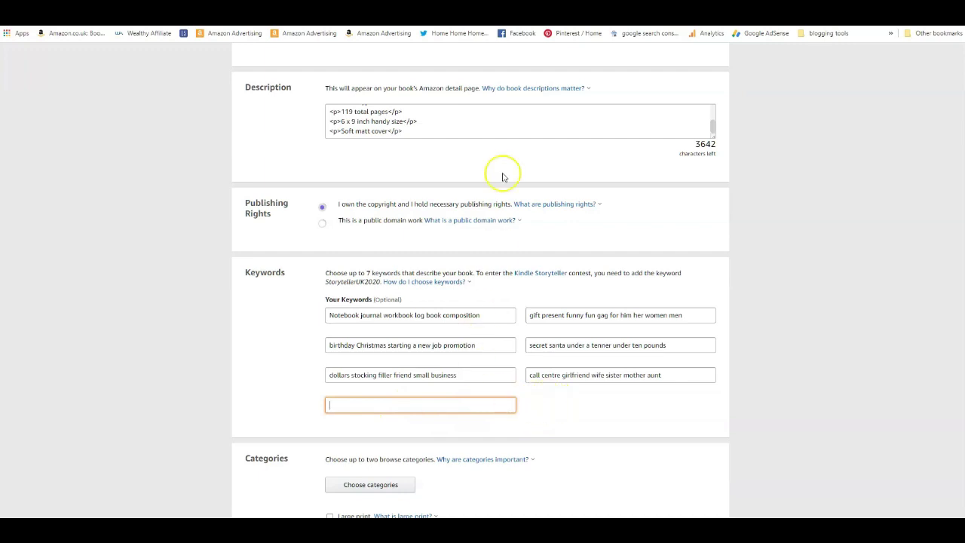
pyautogui.click(576, 204)
pyautogui.click(792, 295)
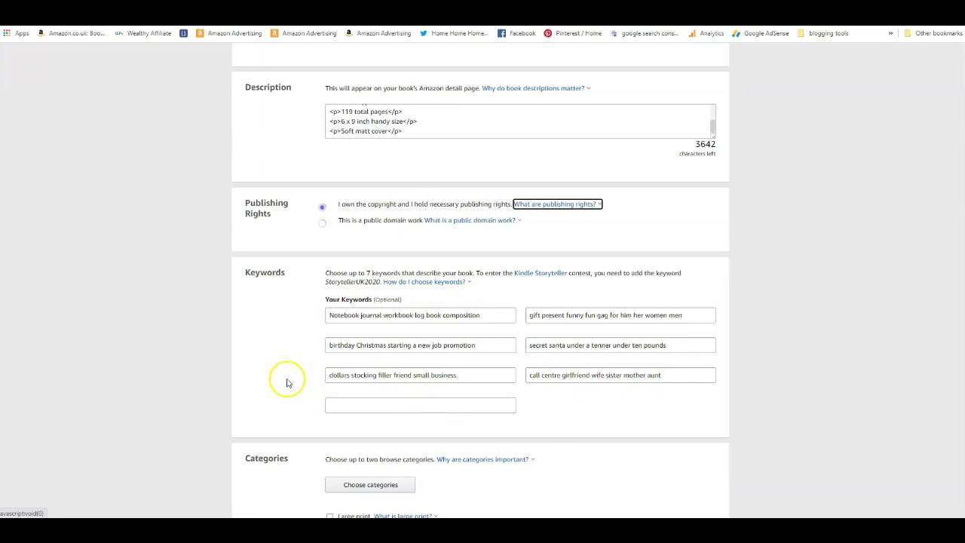
# Open the category chooser and expand Nonfiction down to its Business & Economics subcategories.
pyautogui.scroll(-2, 286, 380)
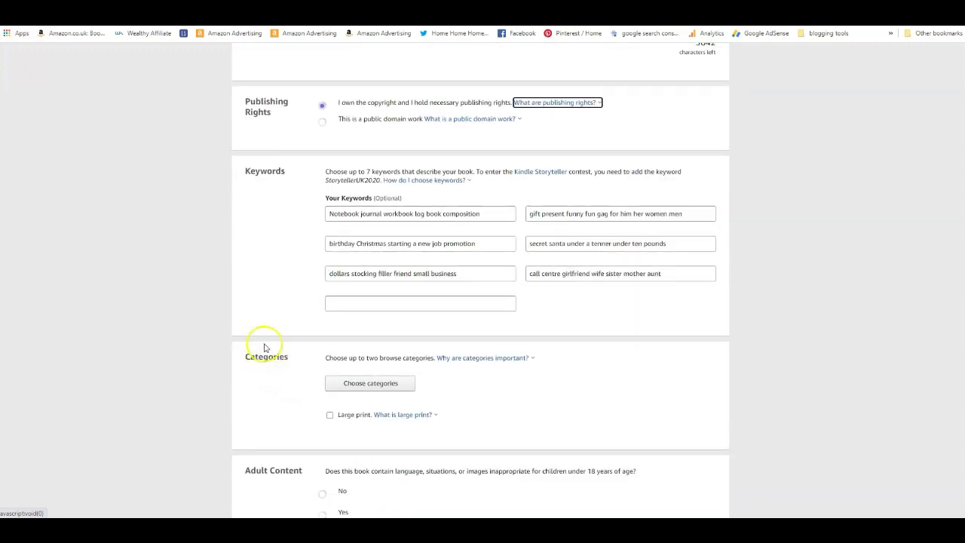
pyautogui.scroll(-2, 276, 381)
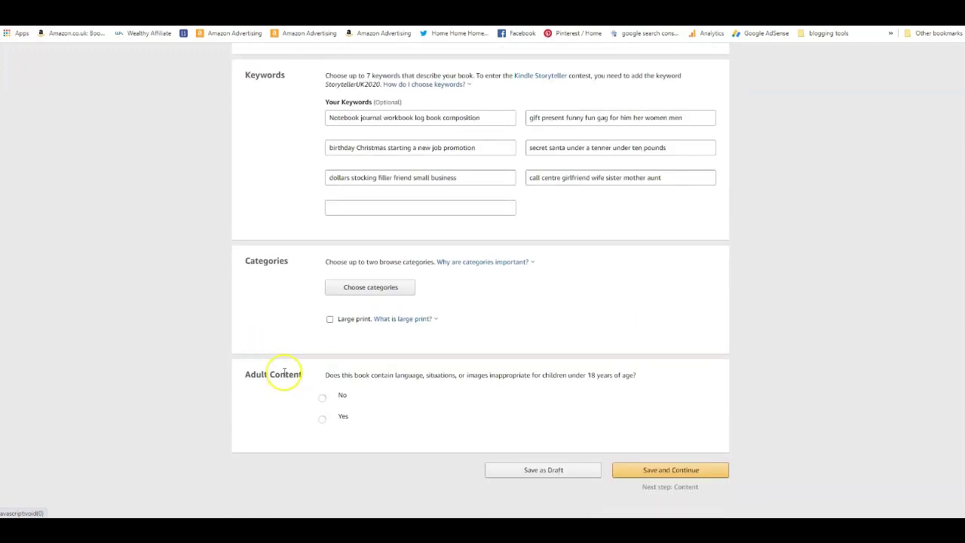
pyautogui.click(397, 285)
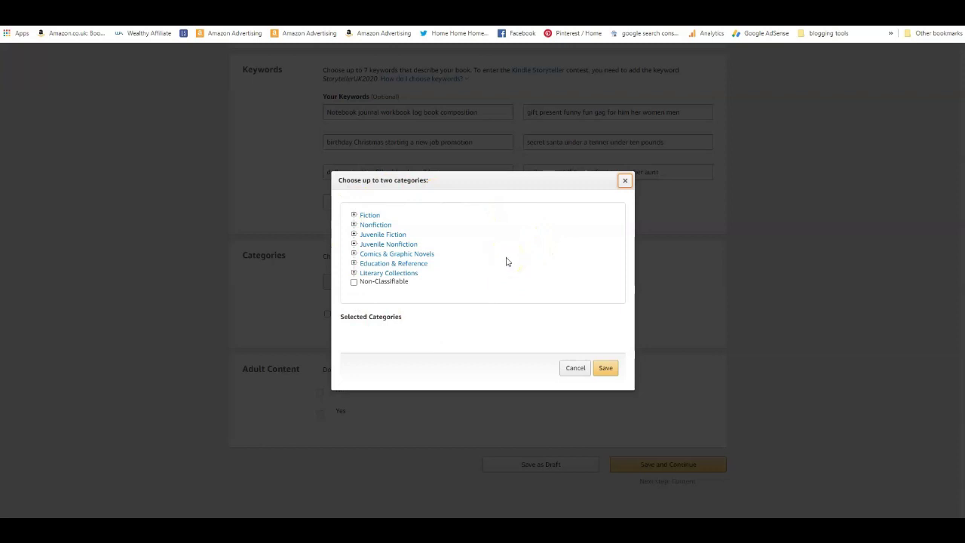
pyautogui.click(370, 224)
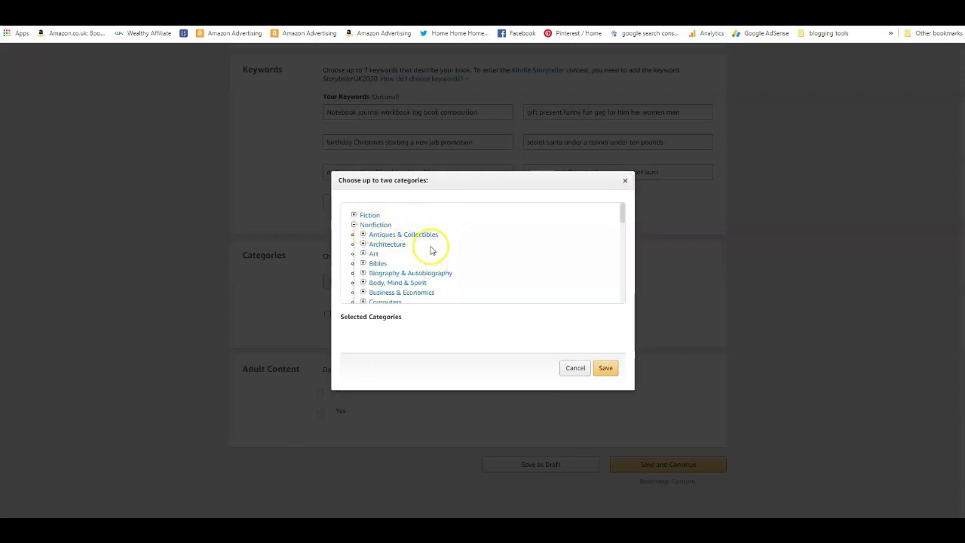
pyautogui.scroll(-3, 422, 251)
pyautogui.scroll(-6, 415, 256)
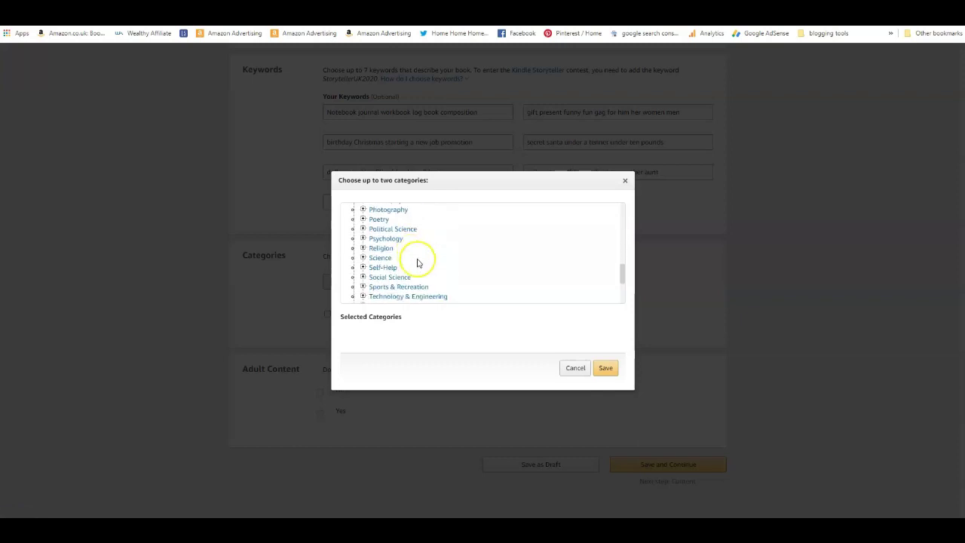
pyautogui.scroll(-2, 432, 266)
pyautogui.scroll(4, 439, 267)
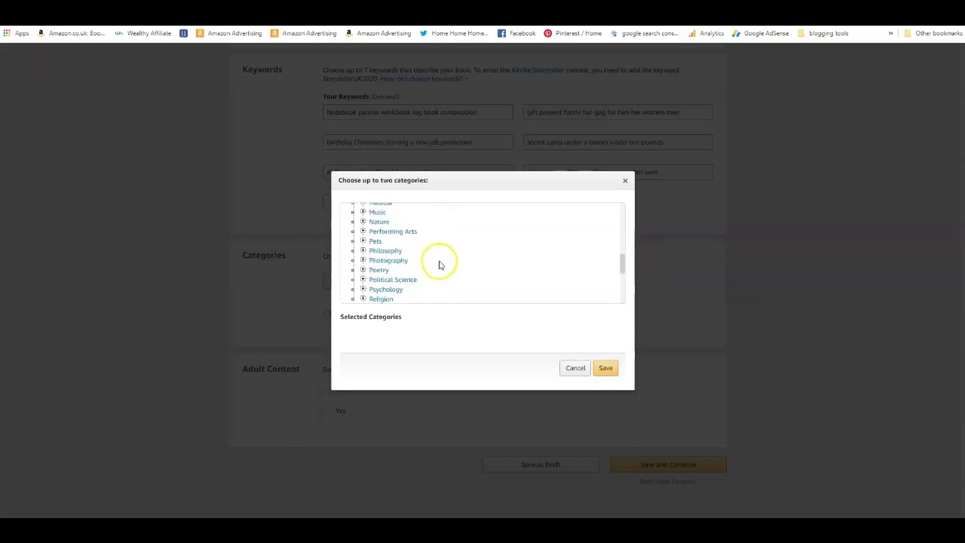
pyautogui.scroll(3, 411, 260)
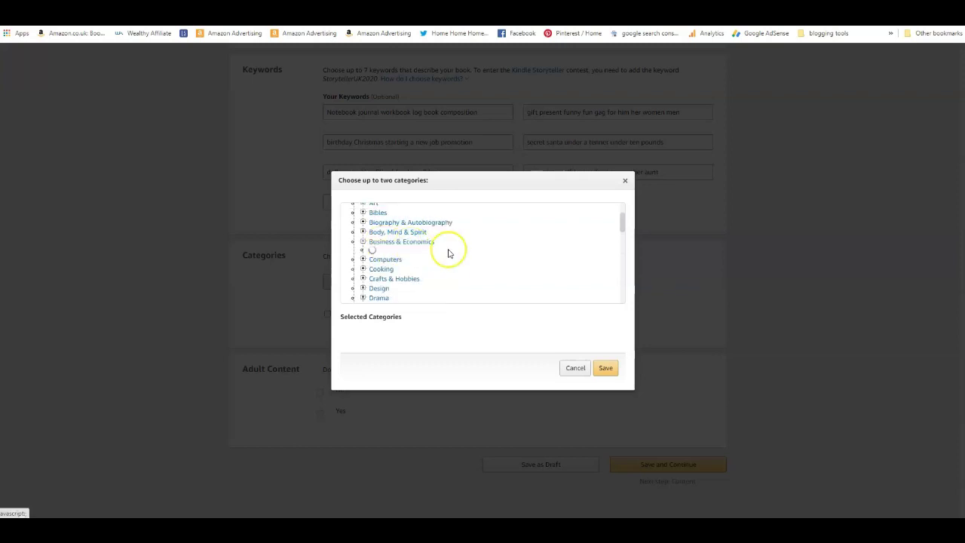
# Choose Home-Based Businesses under Business & Economics as the first browse category and save the selection.
pyautogui.scroll(-1, 436, 264)
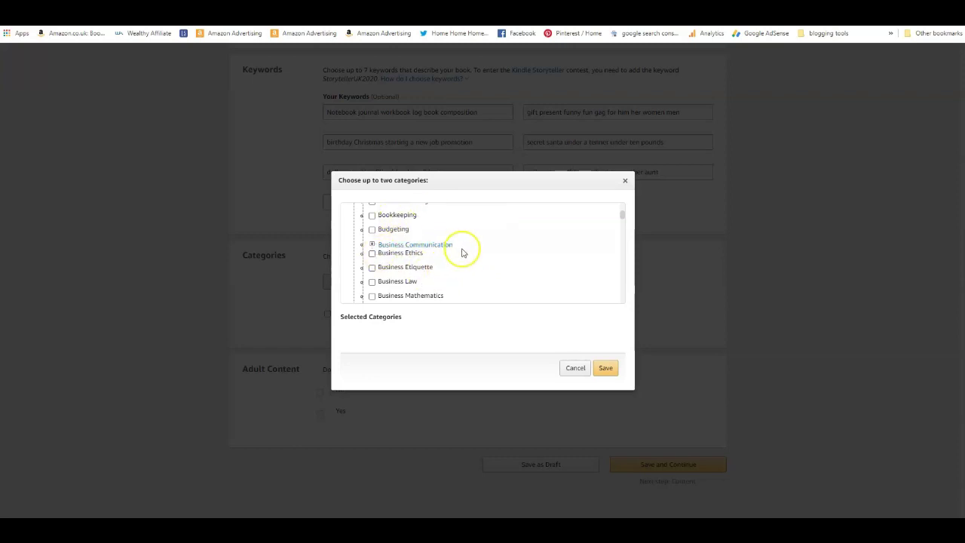
pyautogui.scroll(-1, 448, 242)
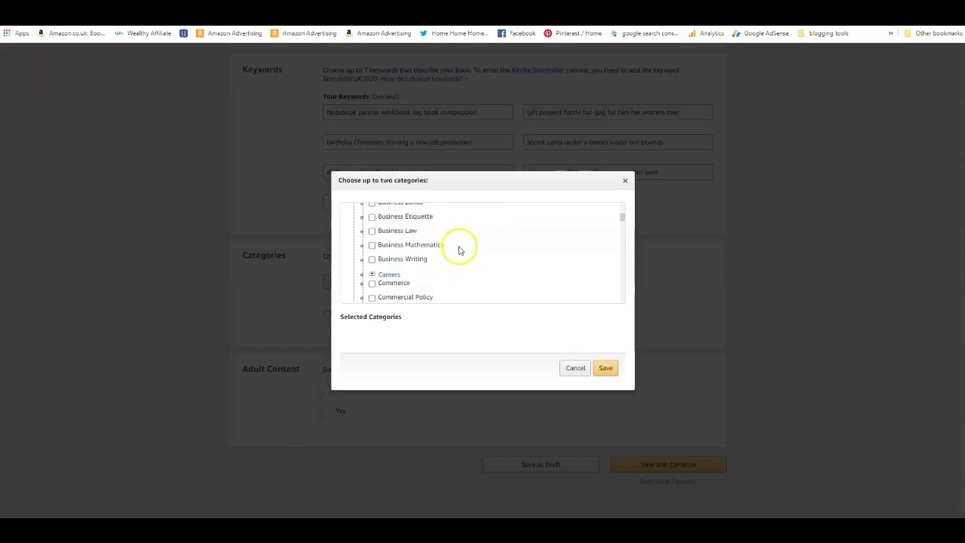
pyautogui.scroll(1, 464, 248)
pyautogui.scroll(-1, 464, 248)
pyautogui.scroll(1, 456, 250)
pyautogui.scroll(1, 408, 254)
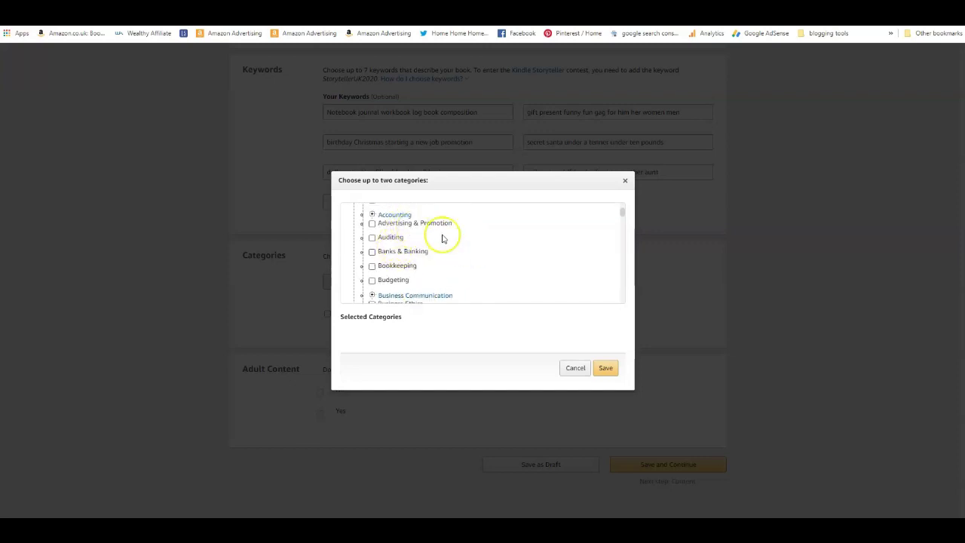
pyautogui.scroll(-6, 421, 252)
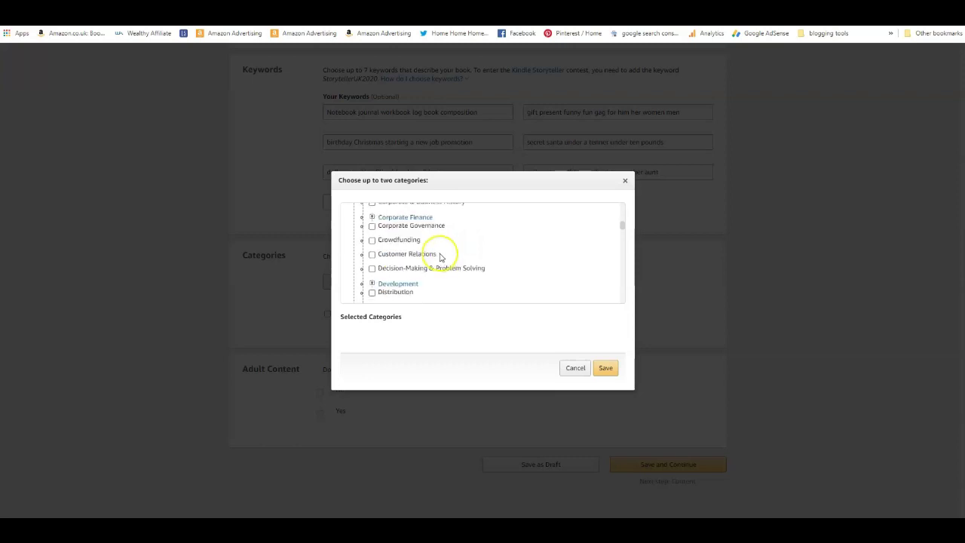
pyautogui.scroll(-6, 441, 254)
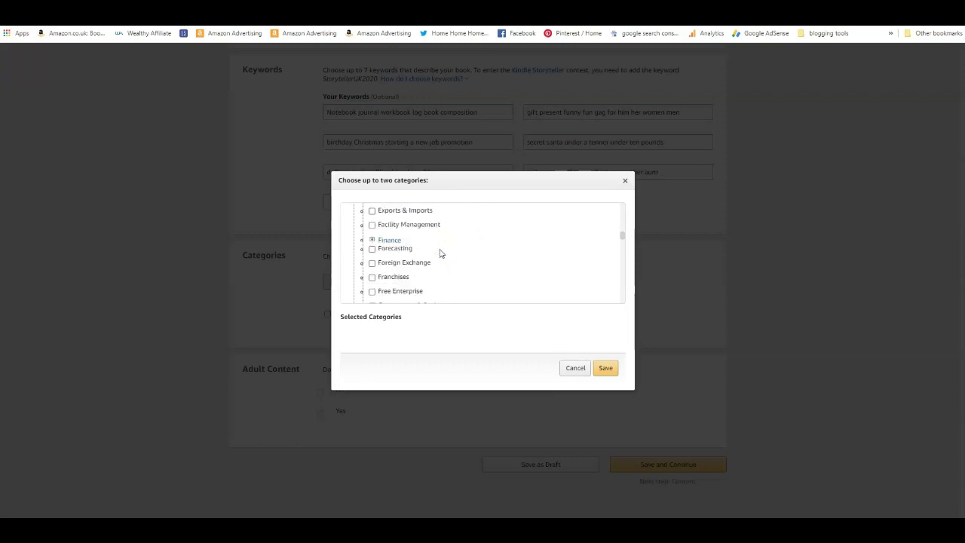
pyautogui.click(373, 230)
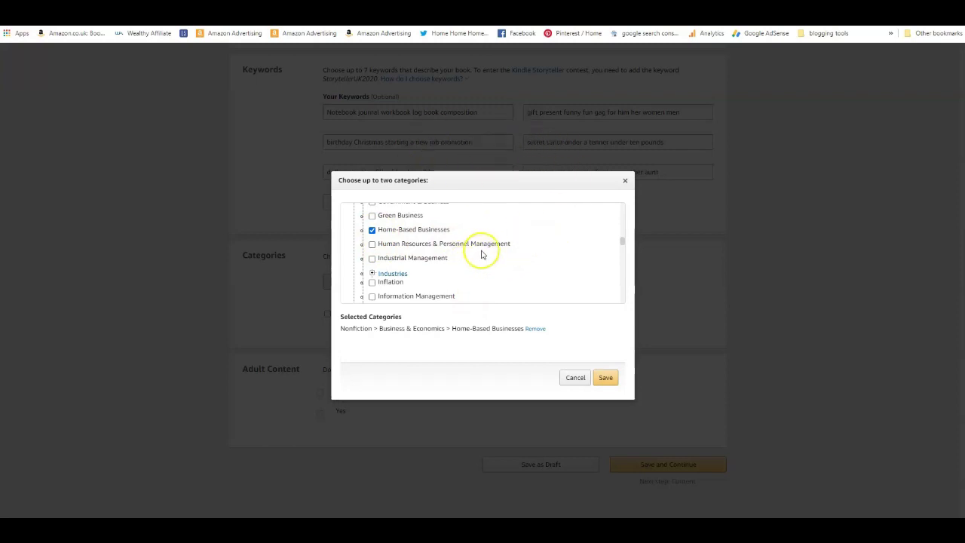
pyautogui.scroll(-1, 483, 254)
pyautogui.scroll(-2, 445, 251)
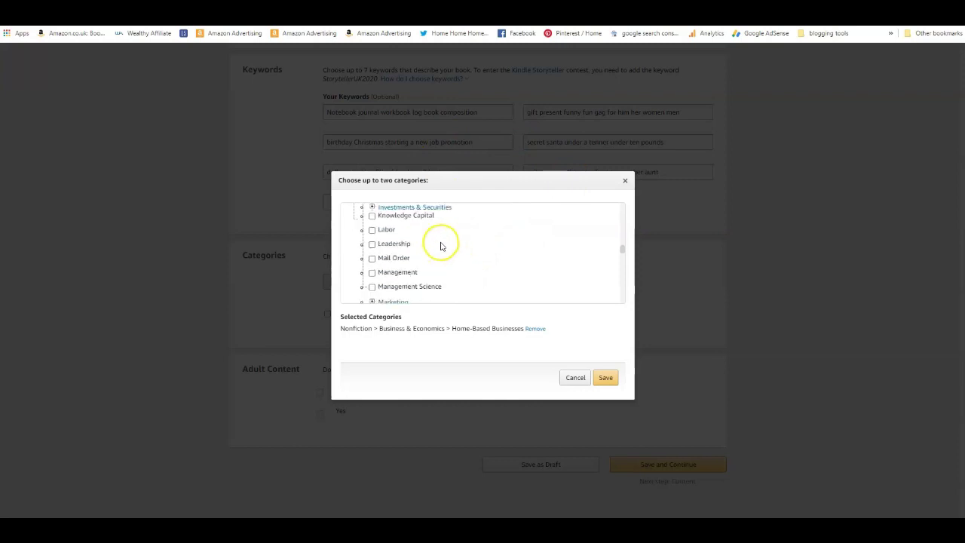
pyautogui.scroll(-2, 443, 246)
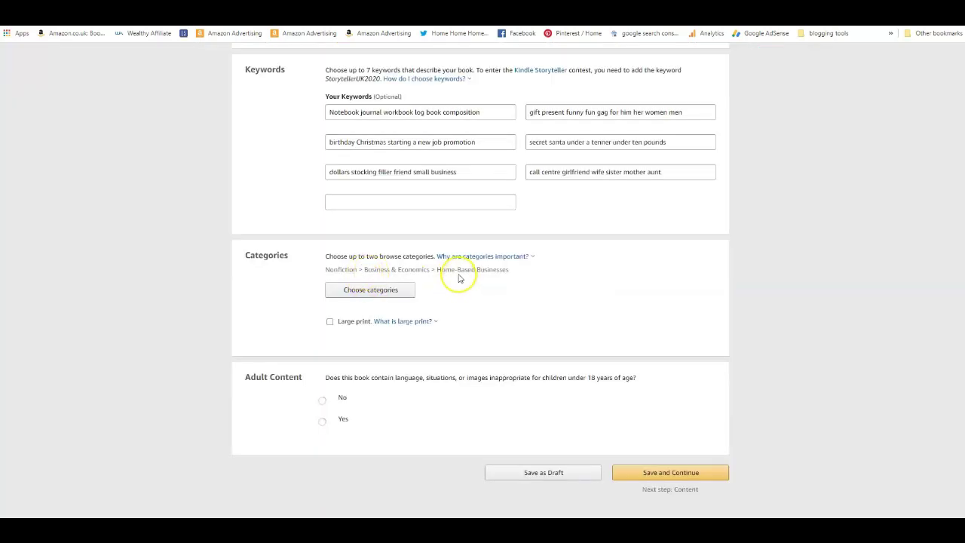
# Enter home based business cheap small as the seventh keyword phrase.
pyautogui.click(400, 201)
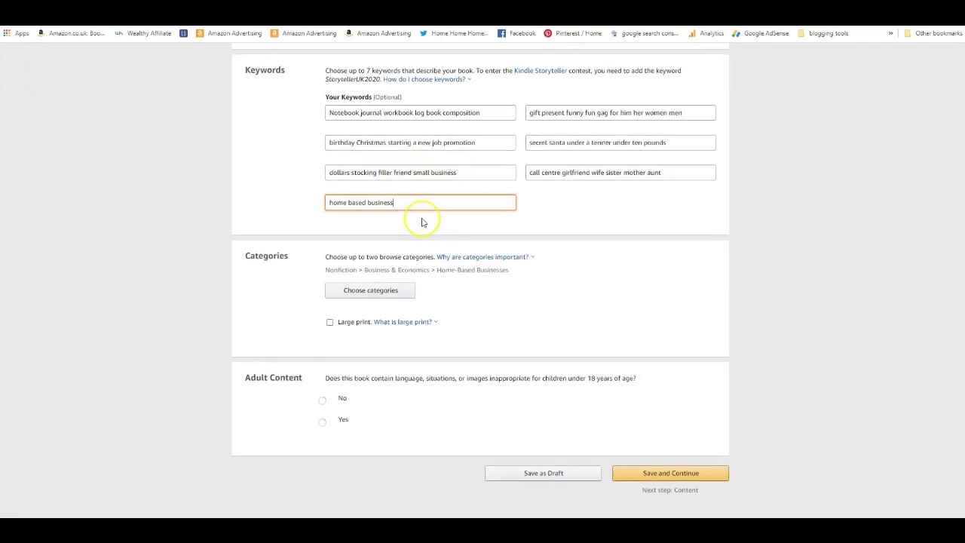
pyautogui.scroll(1, 423, 221)
pyautogui.scroll(-2, 496, 338)
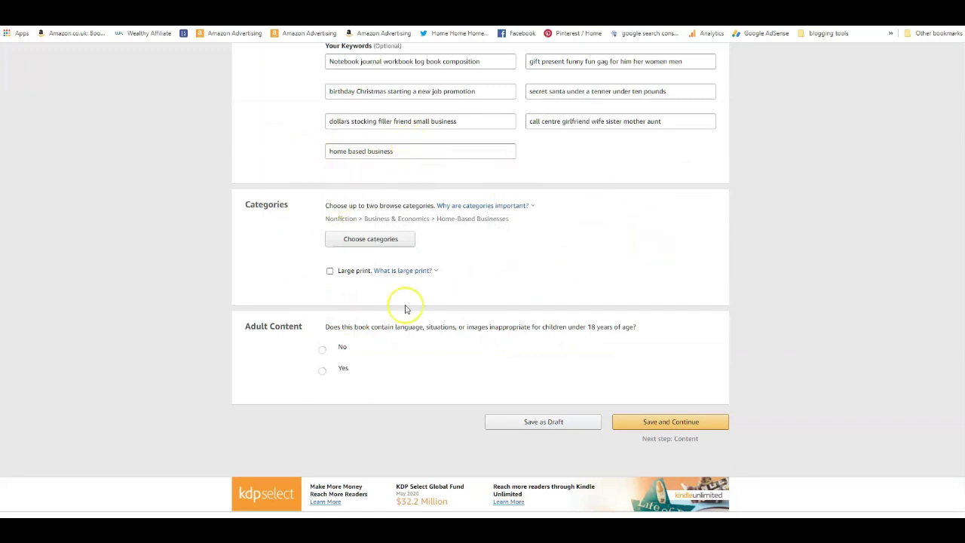
pyautogui.scroll(1, 545, 219)
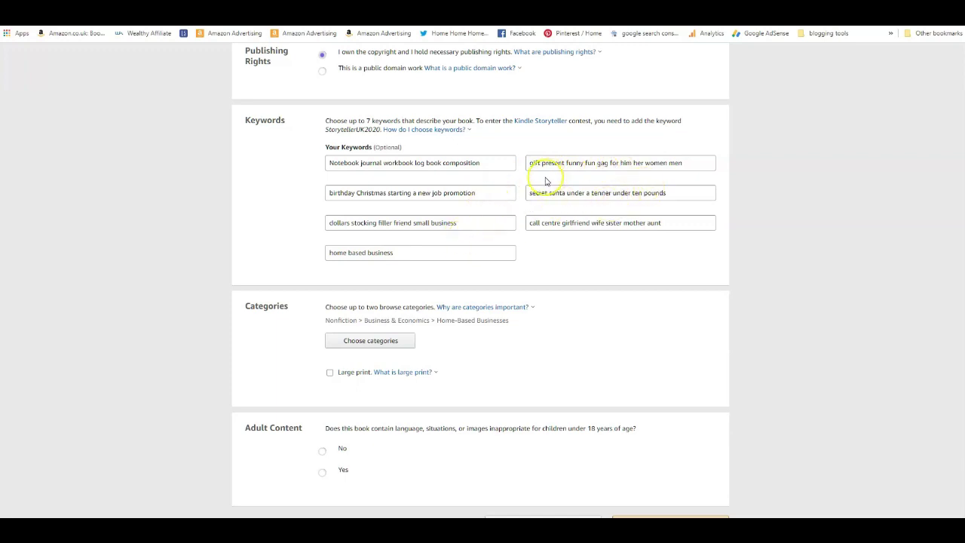
pyautogui.click(401, 254)
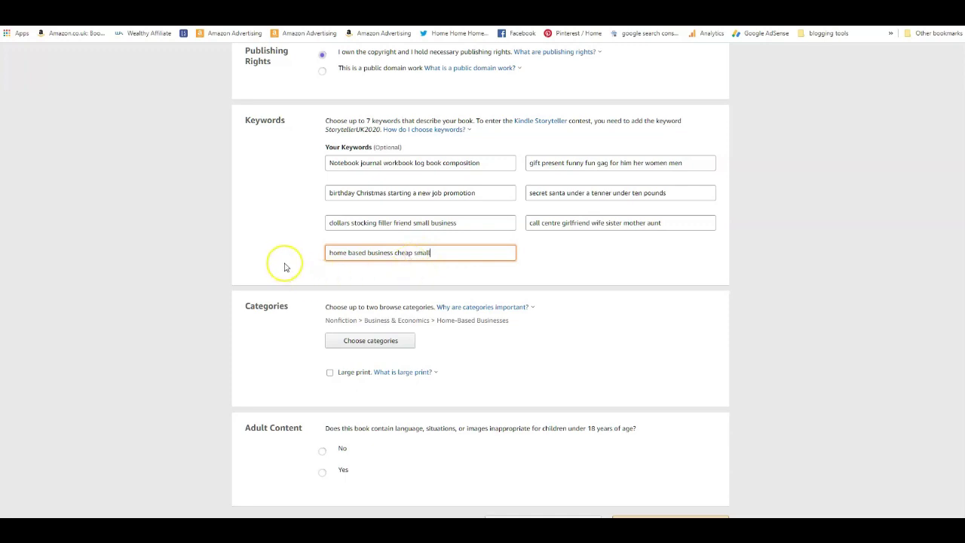
# Add Nonfiction > Business & Economics > Office Equipment & Supplies as the second browse category and save the selection.
pyautogui.scroll(-1, 269, 243)
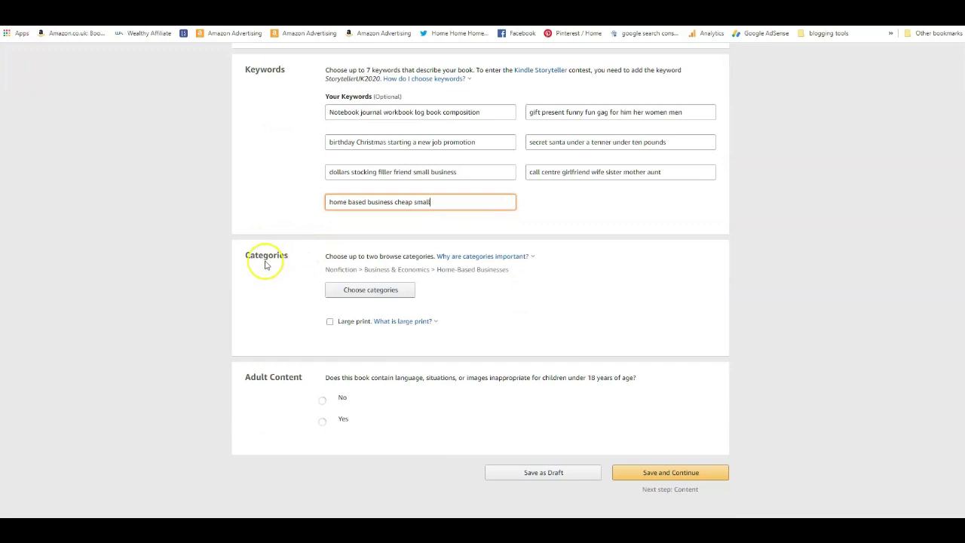
pyautogui.scroll(-1, 570, 297)
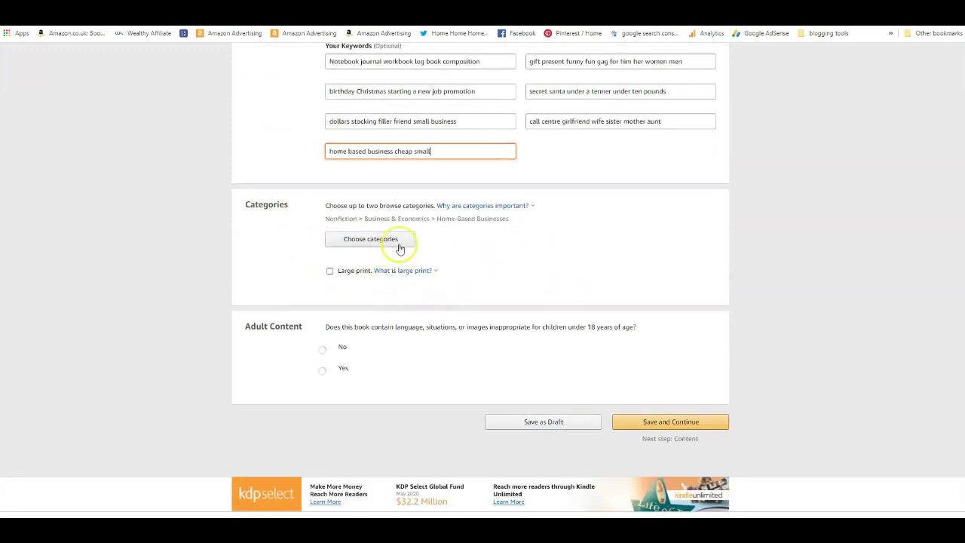
pyautogui.click(384, 249)
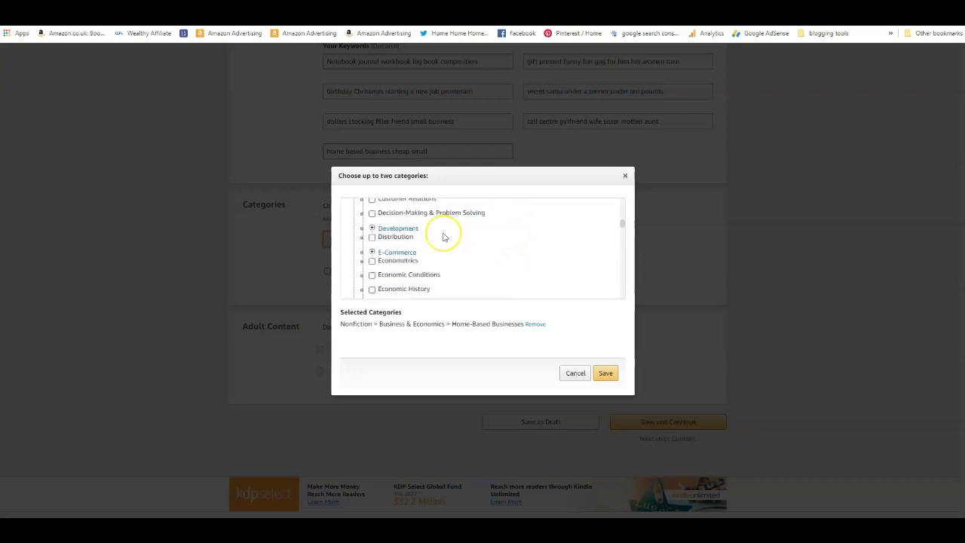
pyautogui.scroll(5, 445, 238)
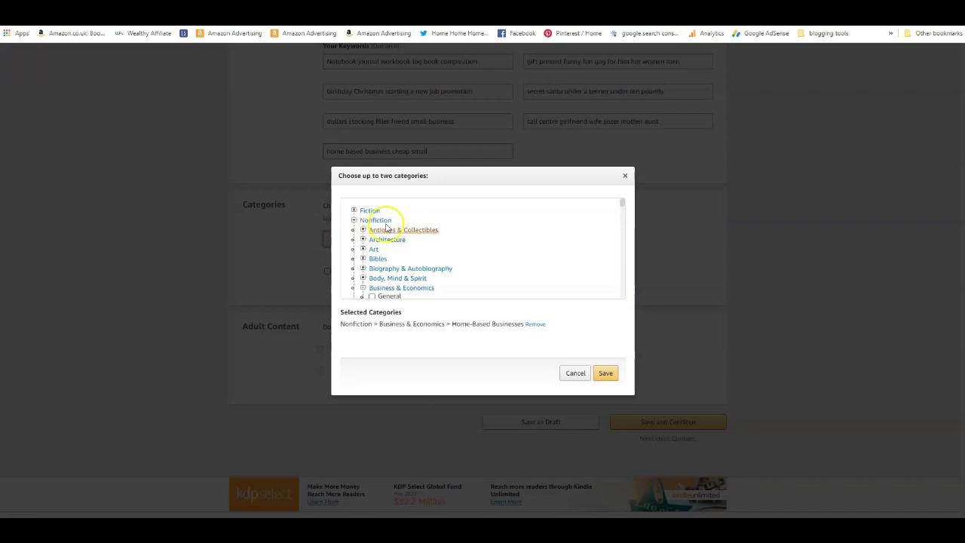
pyautogui.scroll(-1, 413, 241)
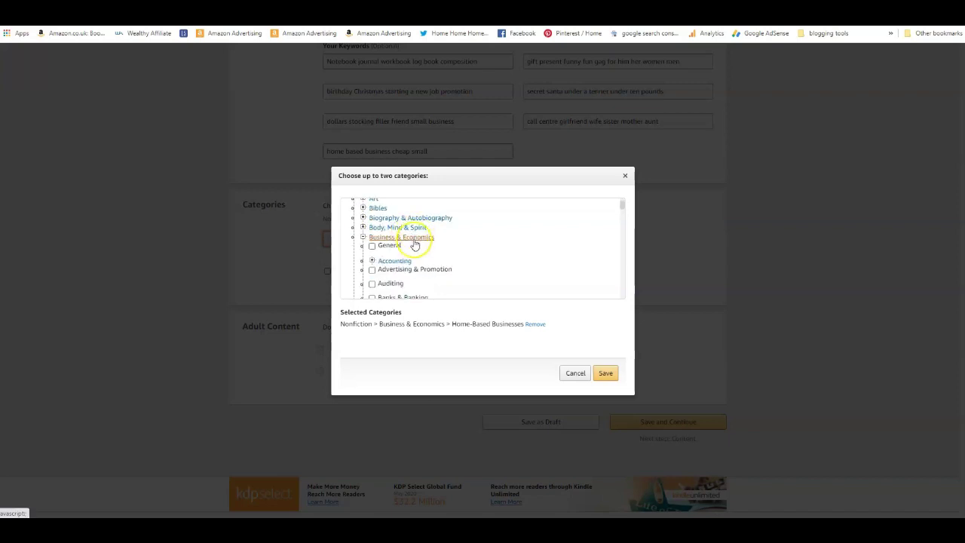
pyautogui.scroll(-1, 452, 249)
pyautogui.scroll(-8, 452, 248)
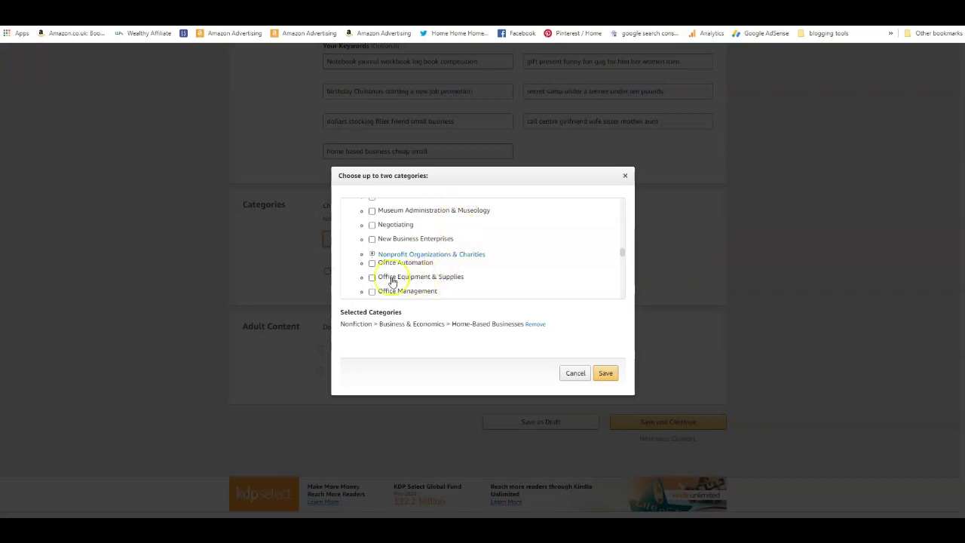
pyautogui.click(371, 277)
pyautogui.scroll(-1, 513, 269)
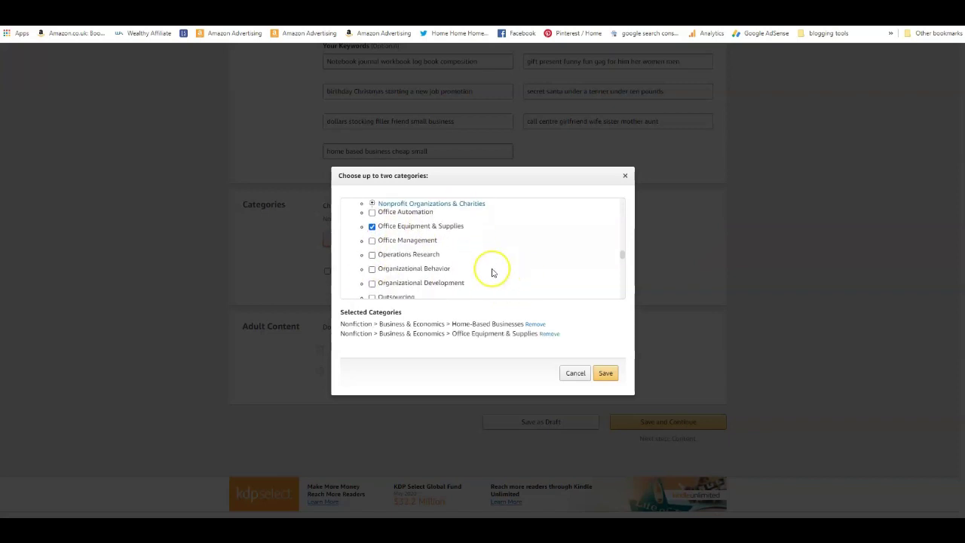
pyautogui.scroll(-3, 490, 270)
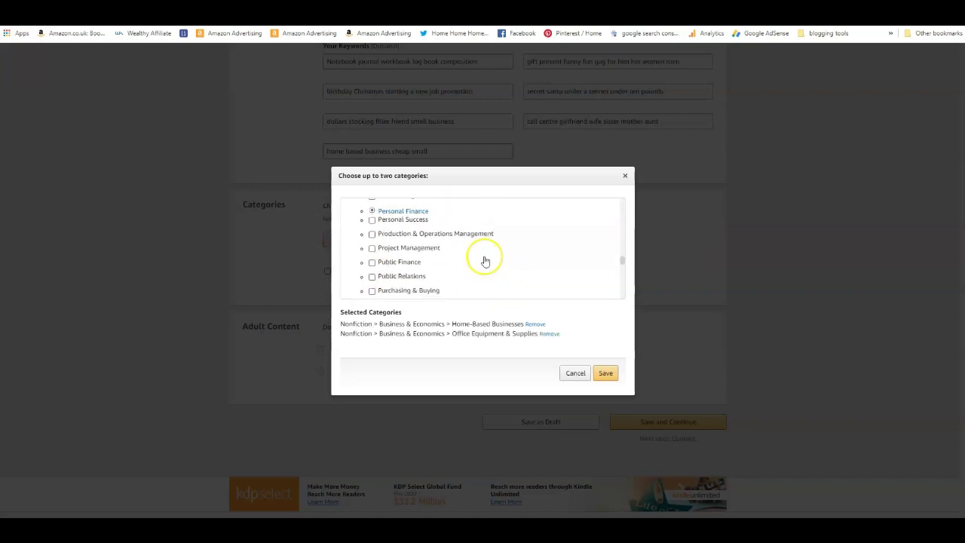
pyautogui.click(606, 374)
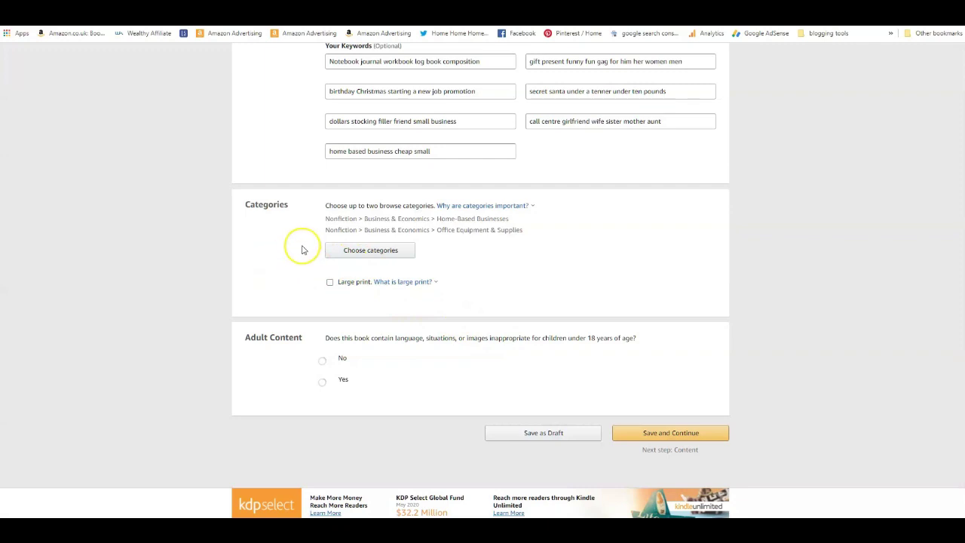
# Answer No to the adult content question, leaving large print off, and save the paperback details to continue to the content stage.
pyautogui.scroll(1, 293, 252)
pyautogui.scroll(-1, 306, 304)
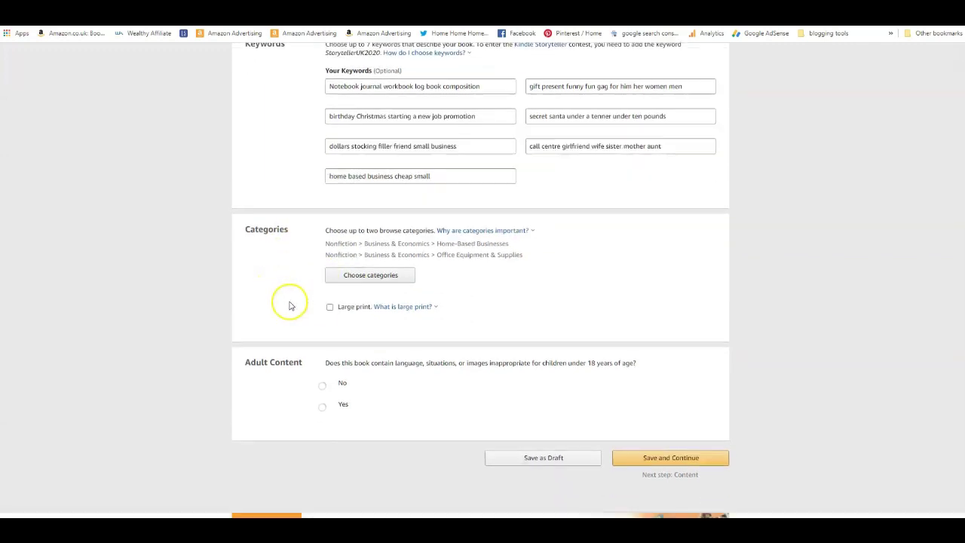
pyautogui.scroll(-1, 291, 305)
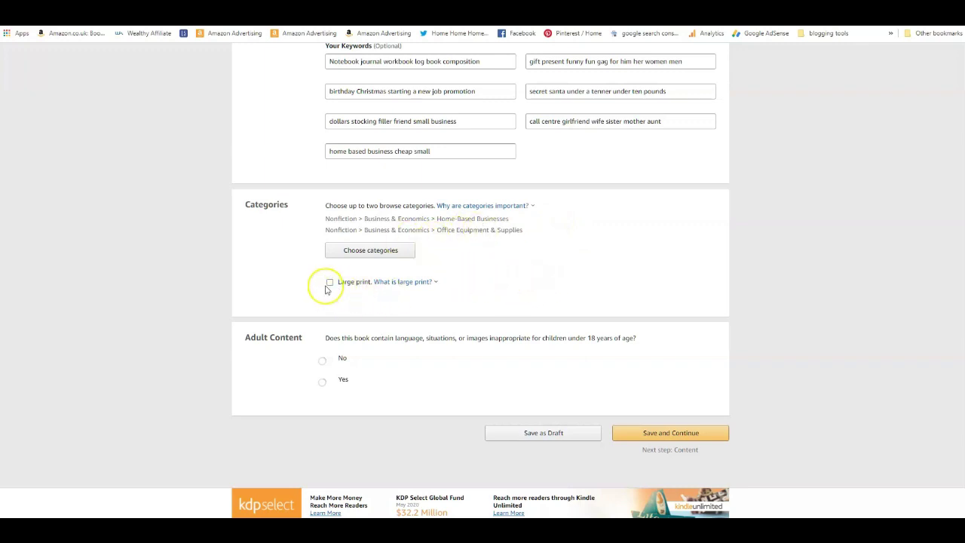
pyautogui.scroll(-1, 412, 354)
pyautogui.scroll(-1, 412, 353)
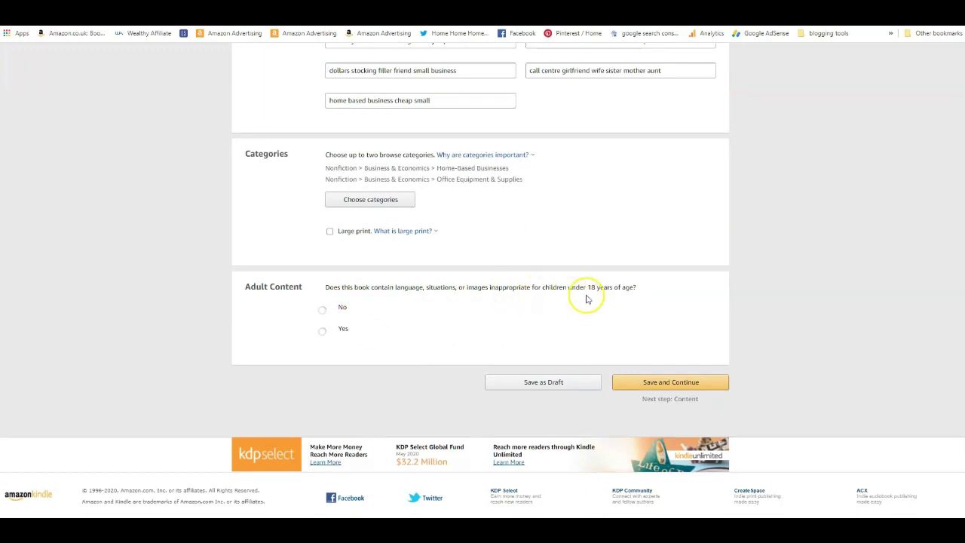
pyautogui.click(324, 311)
pyautogui.scroll(-1, 611, 318)
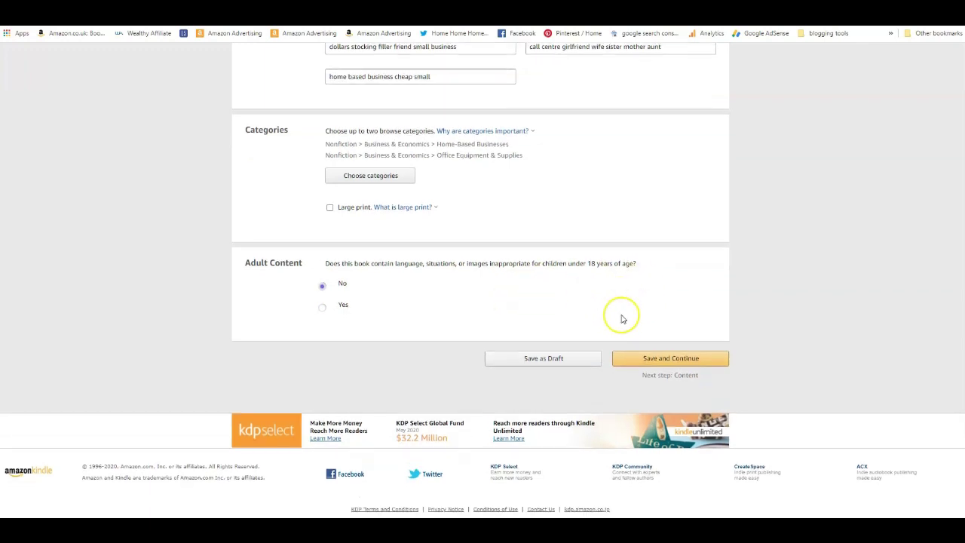
pyautogui.click(687, 358)
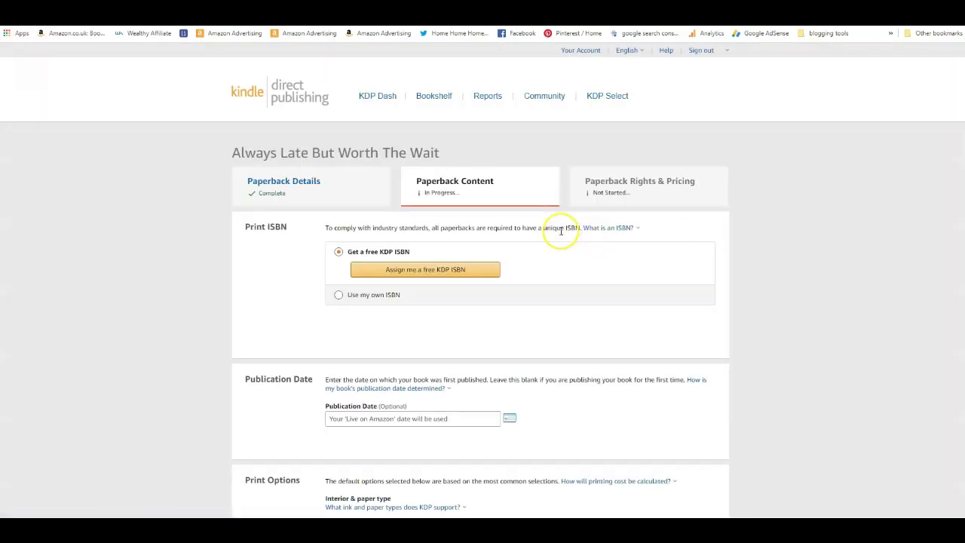
# Get a free KDP ISBN for the paperback and confirm its assignment.
pyautogui.scroll(-1, 528, 267)
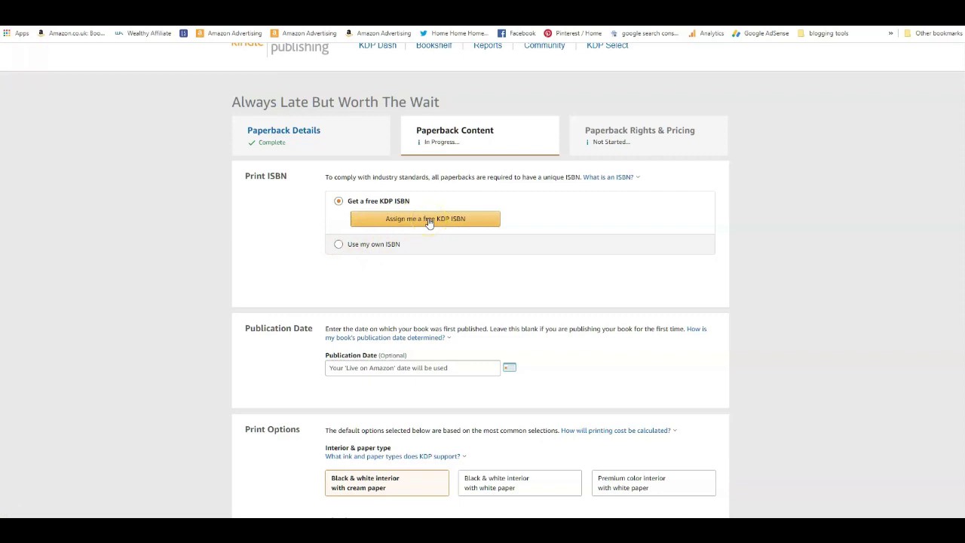
pyautogui.click(386, 246)
pyautogui.click(441, 221)
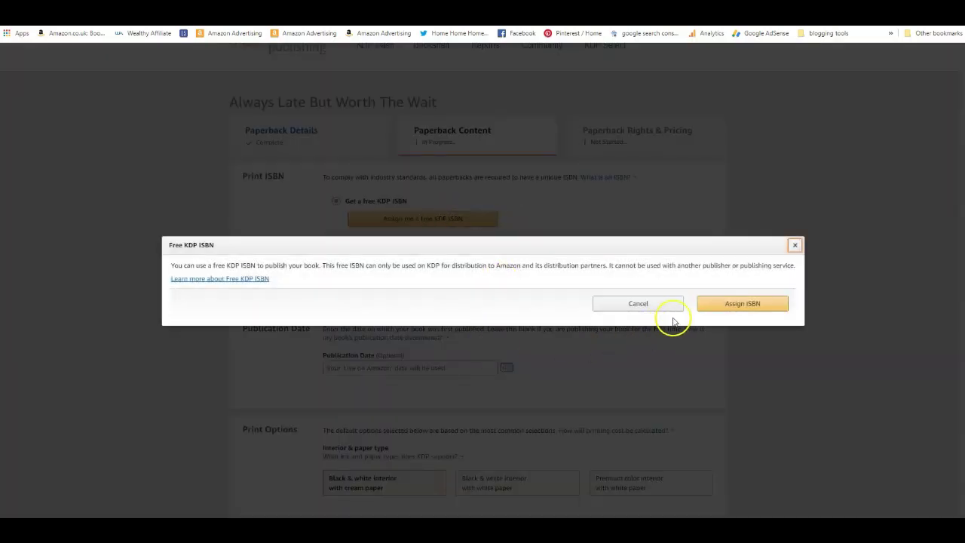
pyautogui.click(745, 307)
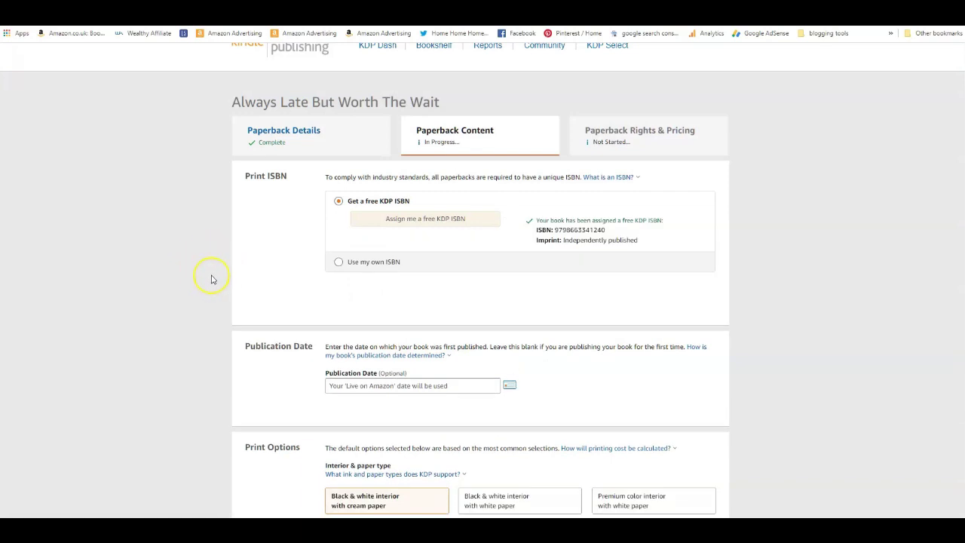
# Leave the publication date blank and set the interior and paper type to black & white interior with white paper.
pyautogui.scroll(-1, 212, 272)
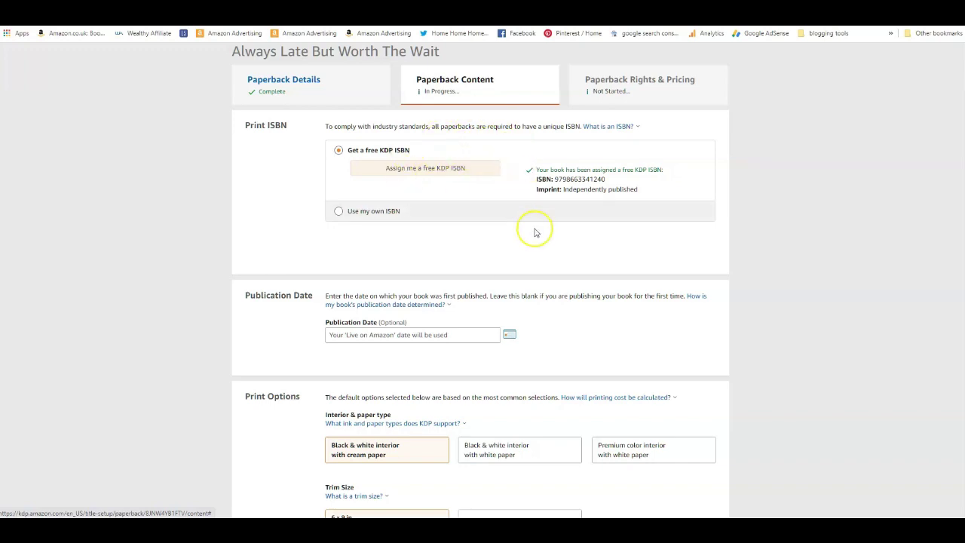
pyautogui.scroll(-2, 521, 277)
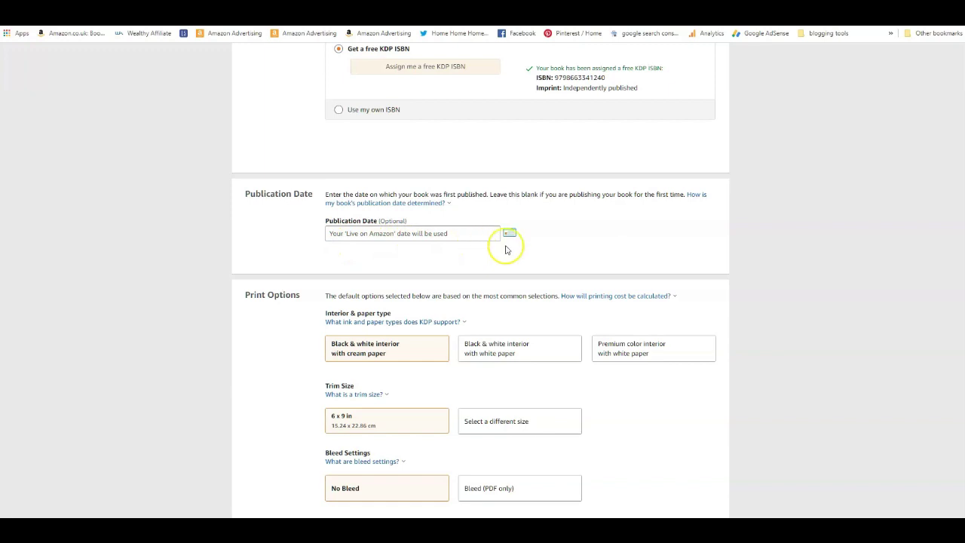
pyautogui.scroll(-1, 607, 244)
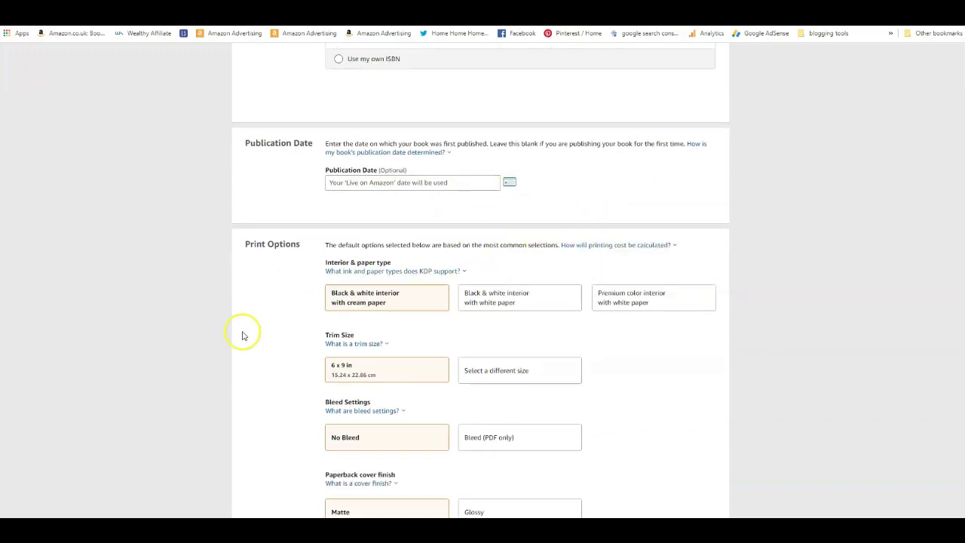
pyautogui.scroll(-2, 272, 226)
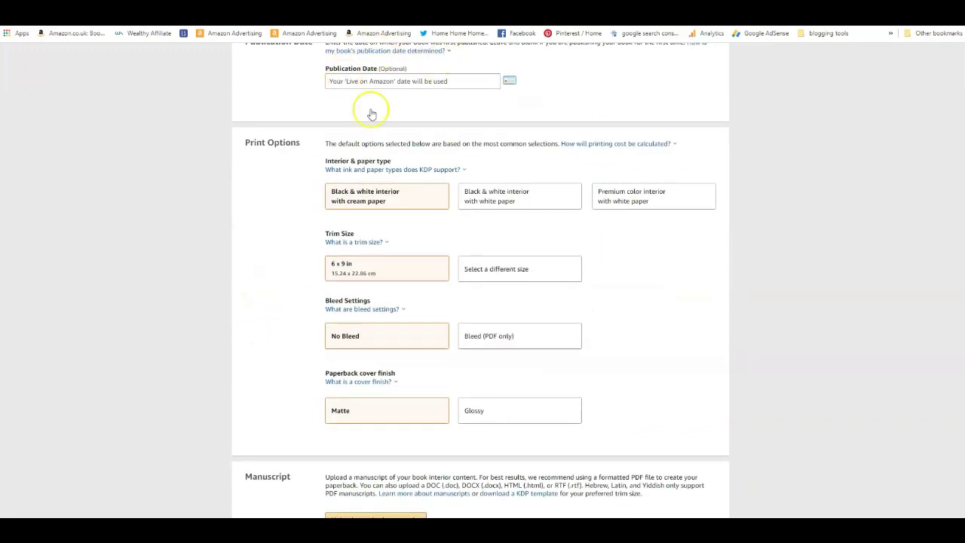
pyautogui.scroll(1, 648, 249)
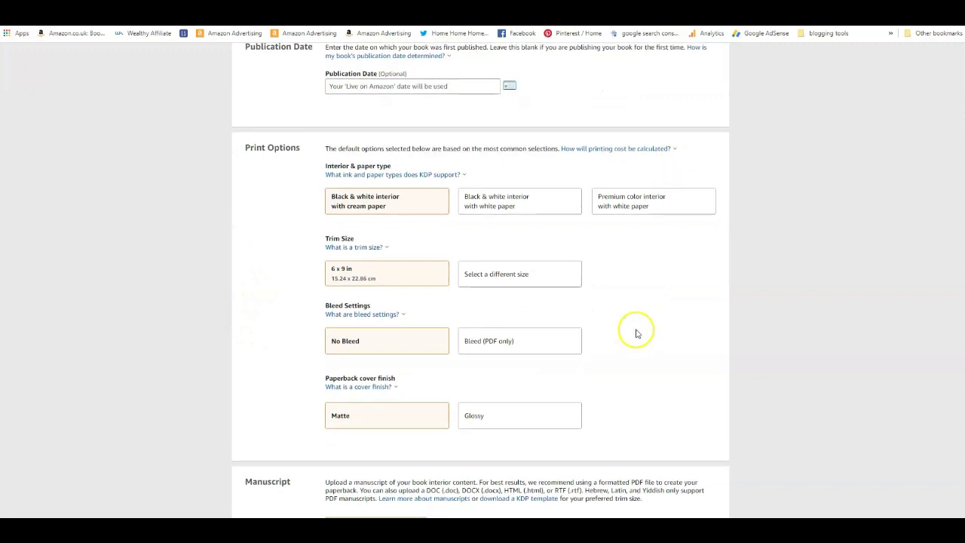
pyautogui.scroll(-1, 636, 334)
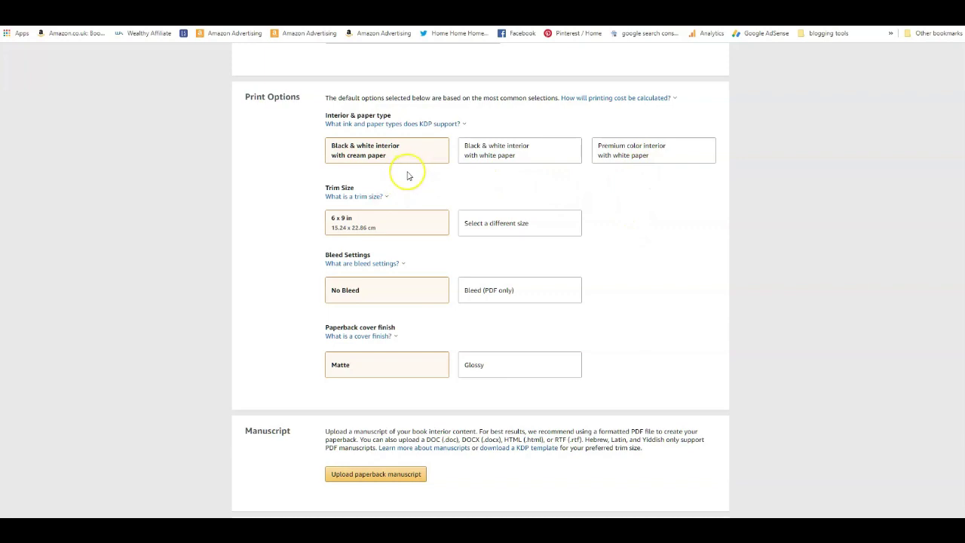
pyautogui.click(519, 155)
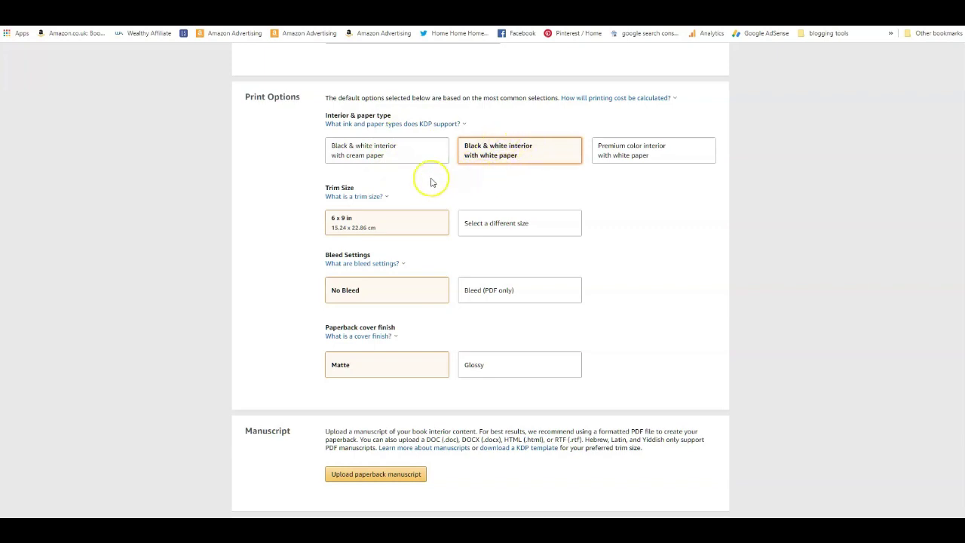
# Review the alternative trim sizes without changing 6 x 9 in, and read the explanation of the bleed settings.
pyautogui.click(389, 268)
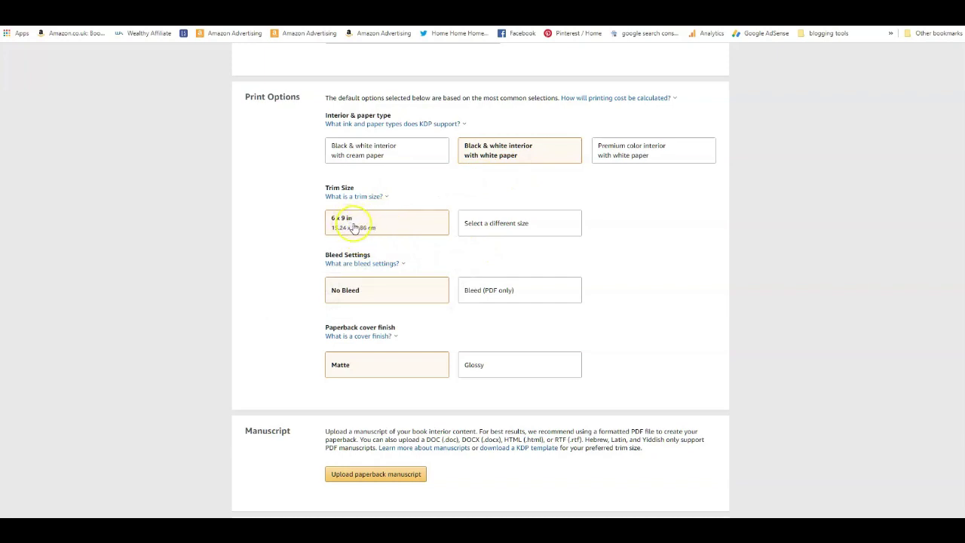
pyautogui.click(509, 228)
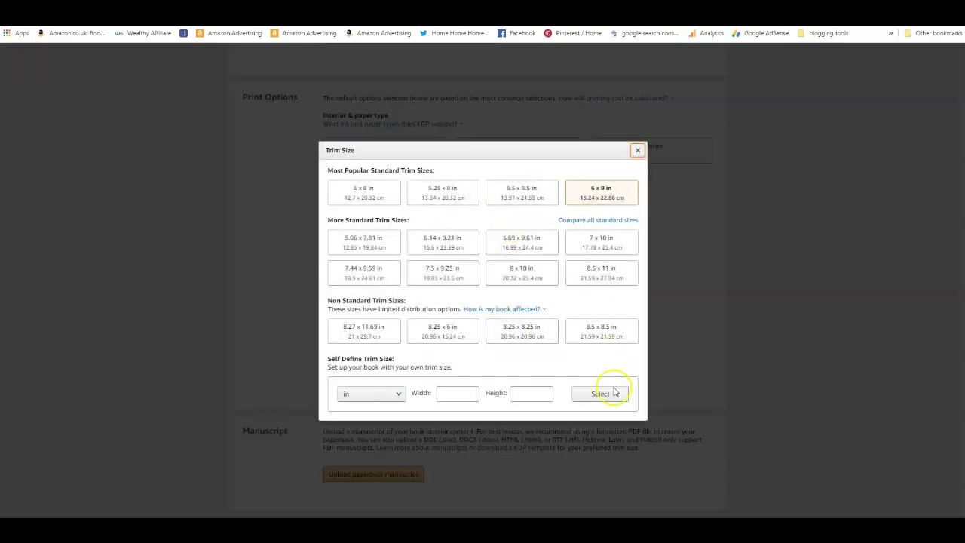
pyautogui.click(634, 151)
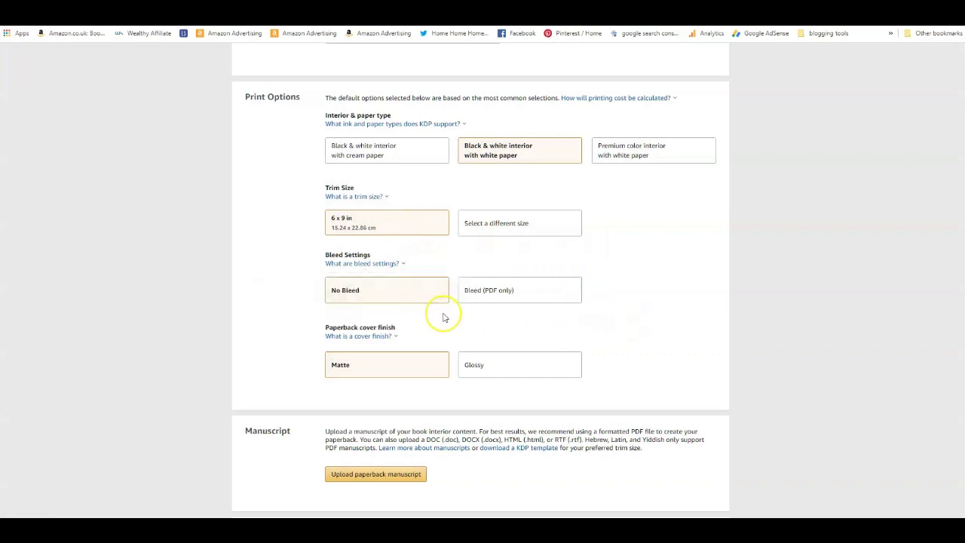
pyautogui.moveTo(403, 266)
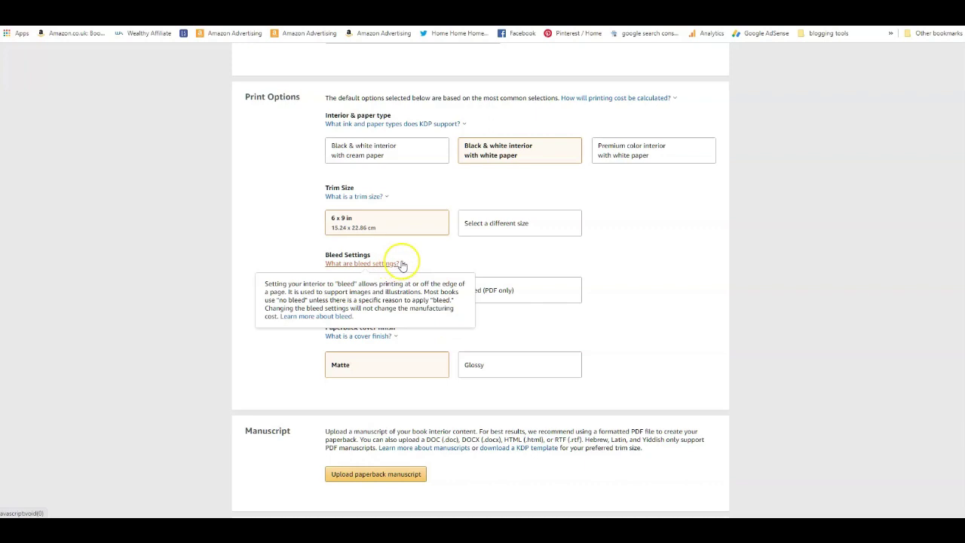
# Keep No Bleed and the Matte cover finish, and upload 119 pages lined notebook interior.pdf as the paperback manuscript.
pyautogui.scroll(-2, 282, 282)
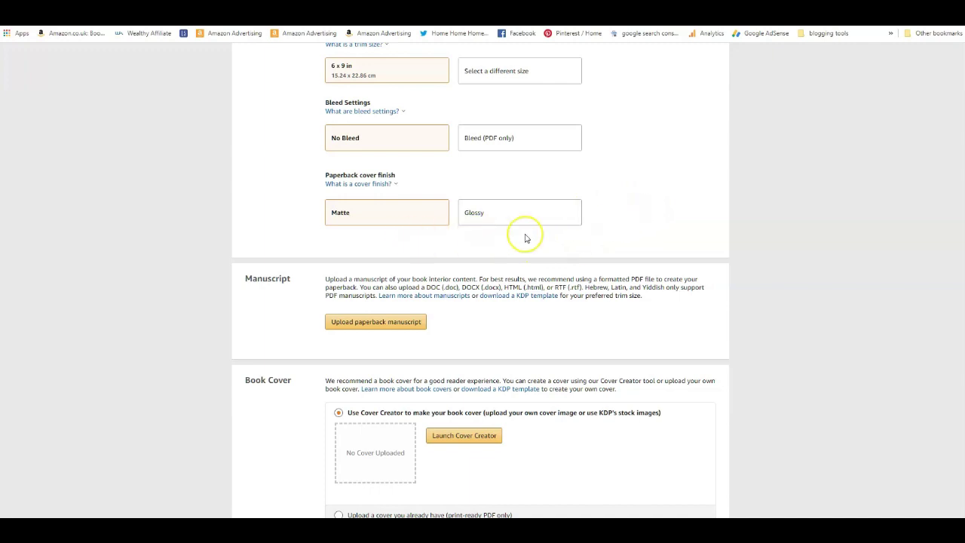
pyautogui.scroll(-2, 287, 313)
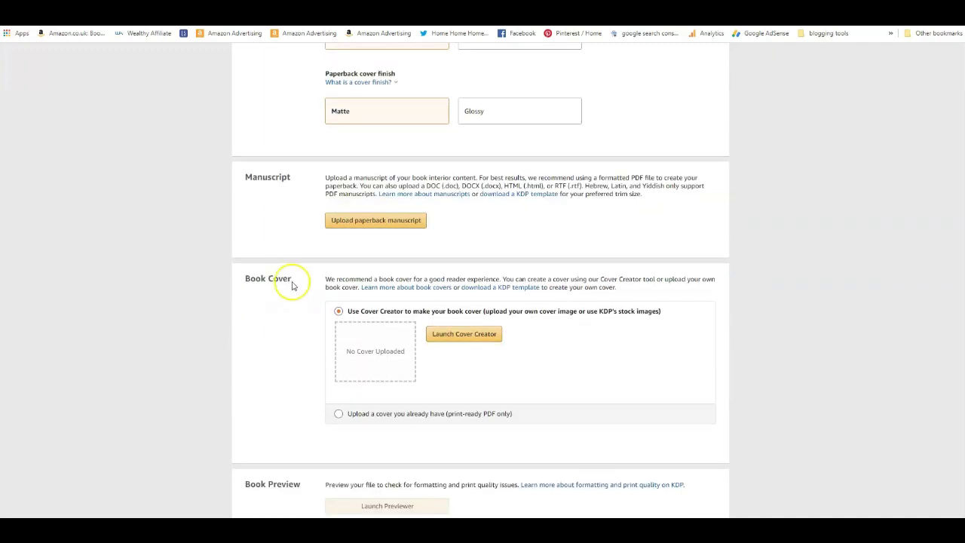
pyautogui.scroll(-1, 169, 269)
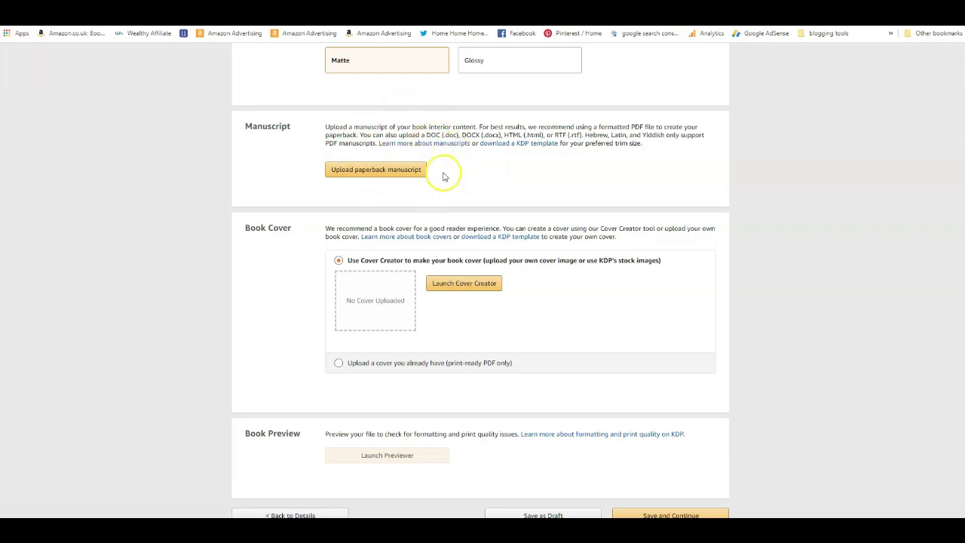
pyautogui.click(379, 172)
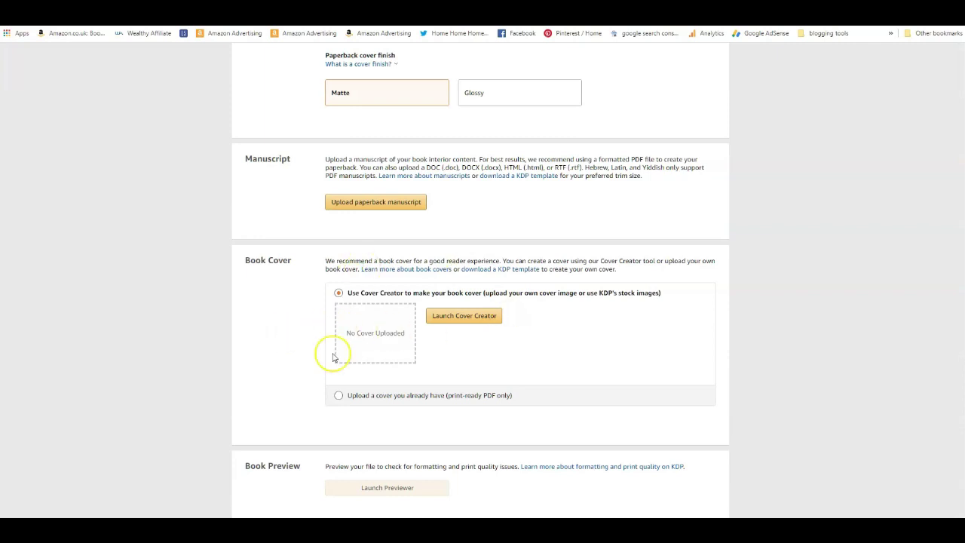
pyautogui.scroll(-2, 264, 379)
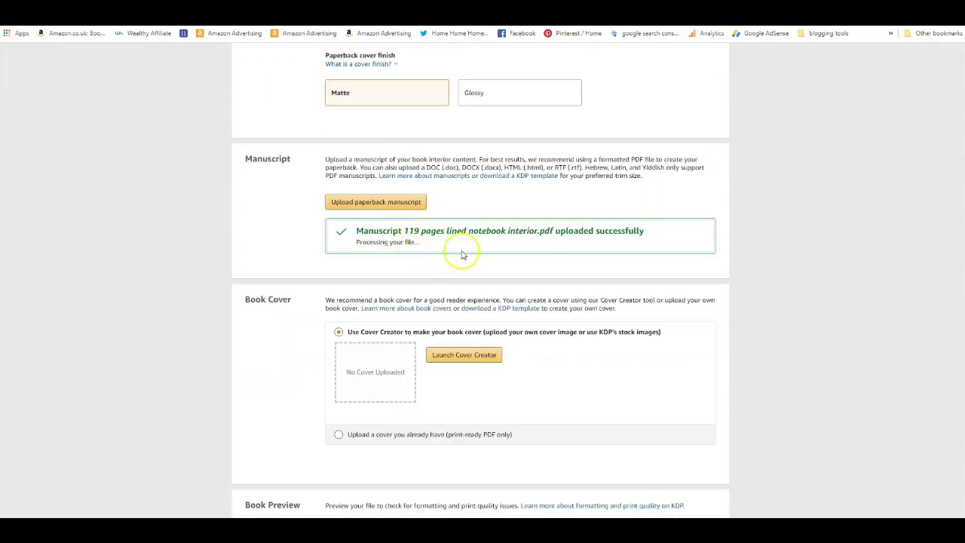
# Choose to upload an existing print-ready PDF cover and upload the cover file, leaving the barcode option unchecked.
pyautogui.scroll(-1, 279, 375)
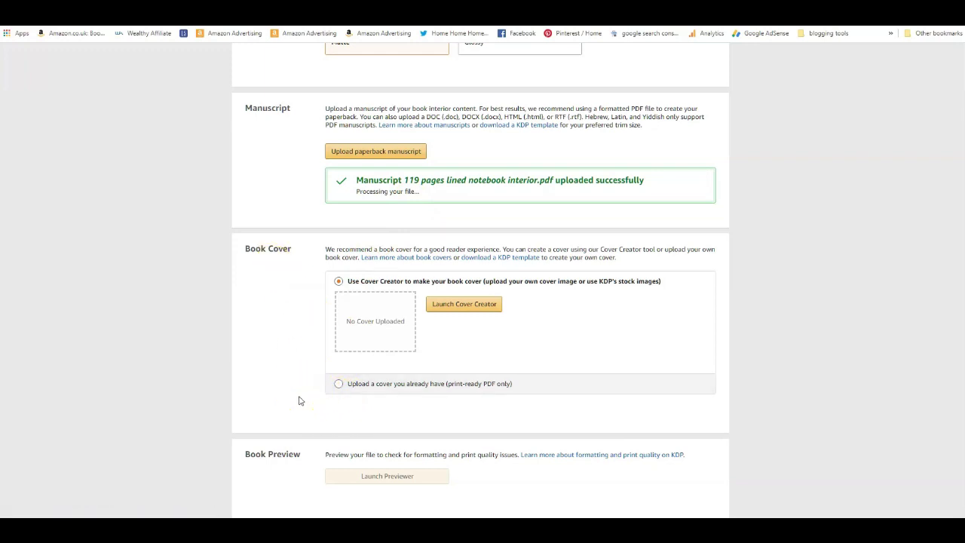
pyautogui.click(339, 385)
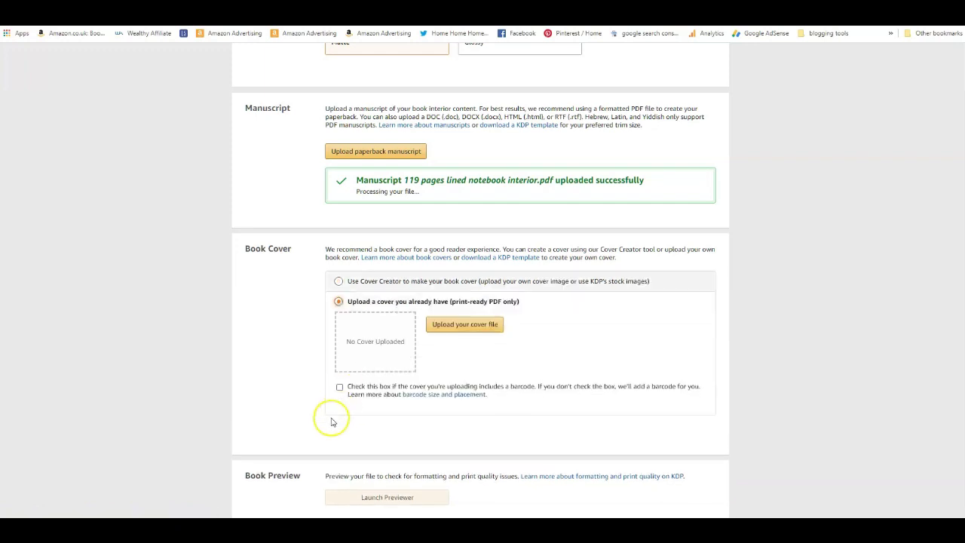
pyautogui.click(483, 332)
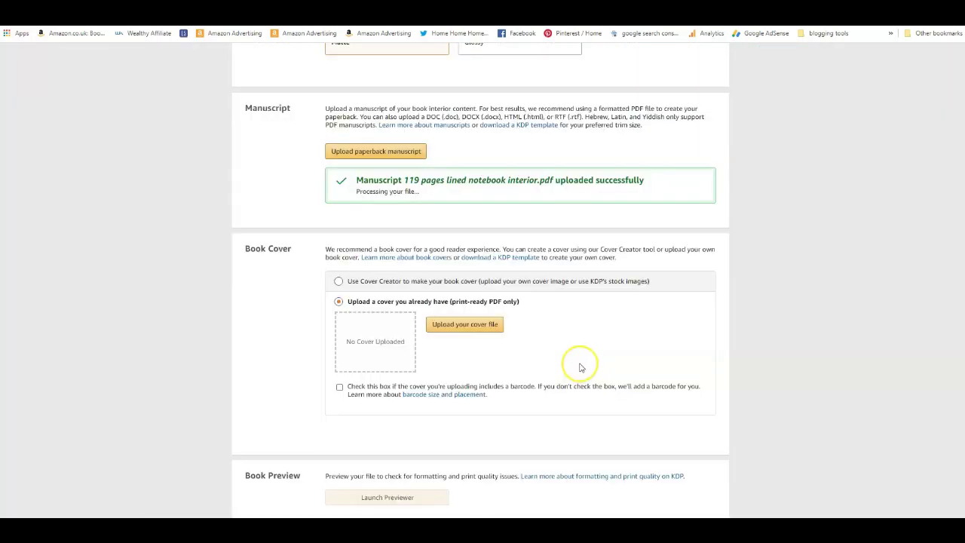
# Launch the print previewer for the uploaded files and read through the Quality Check notes.
pyautogui.scroll(-2, 299, 386)
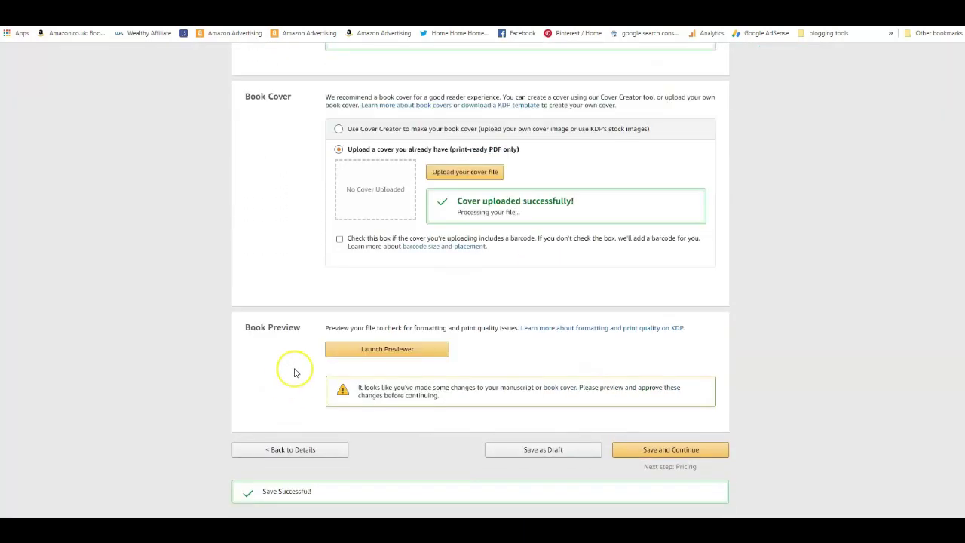
pyautogui.click(393, 353)
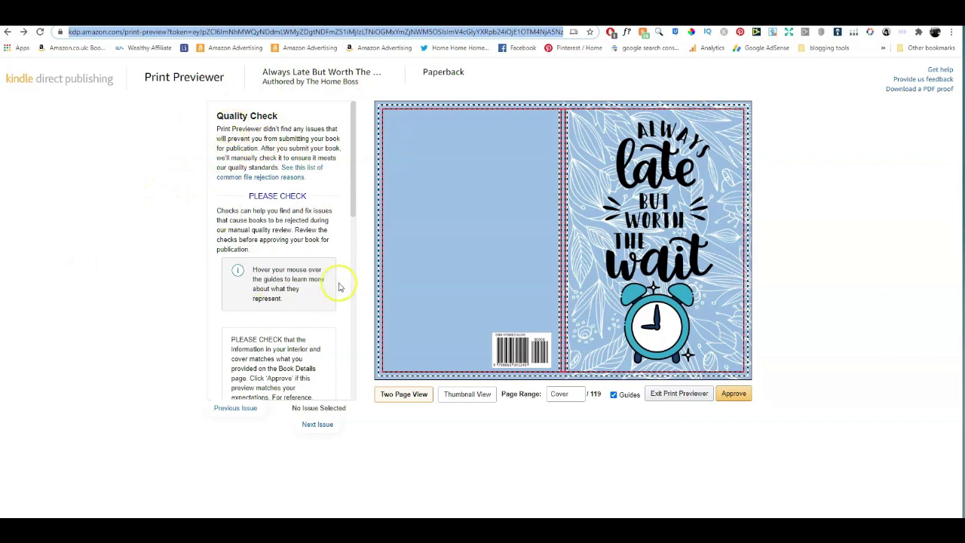
pyautogui.scroll(-5, 352, 226)
pyautogui.moveTo(351, 265); pyautogui.dragTo(352, 301)
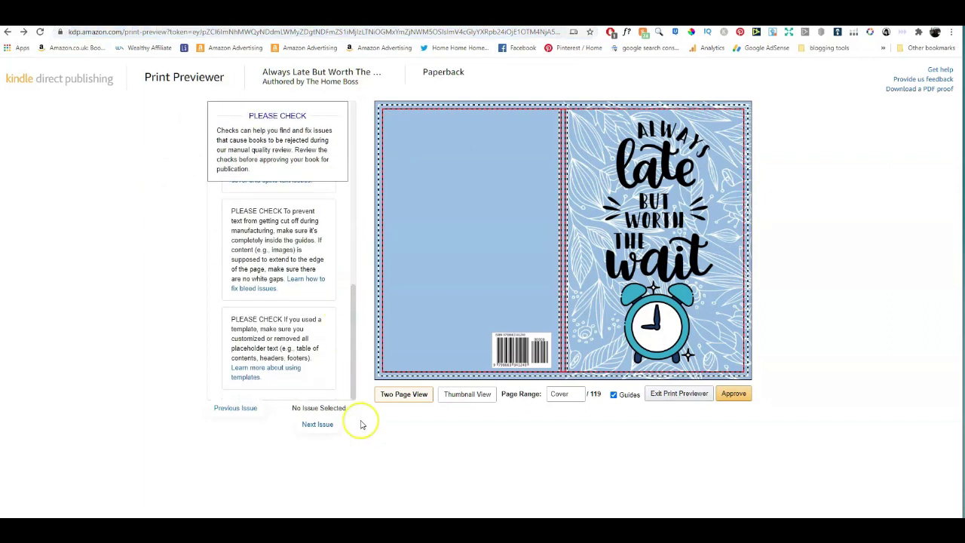
# Page back and forth between the cover and the first interior pages to check their layout against the guides.
pyautogui.click(752, 224)
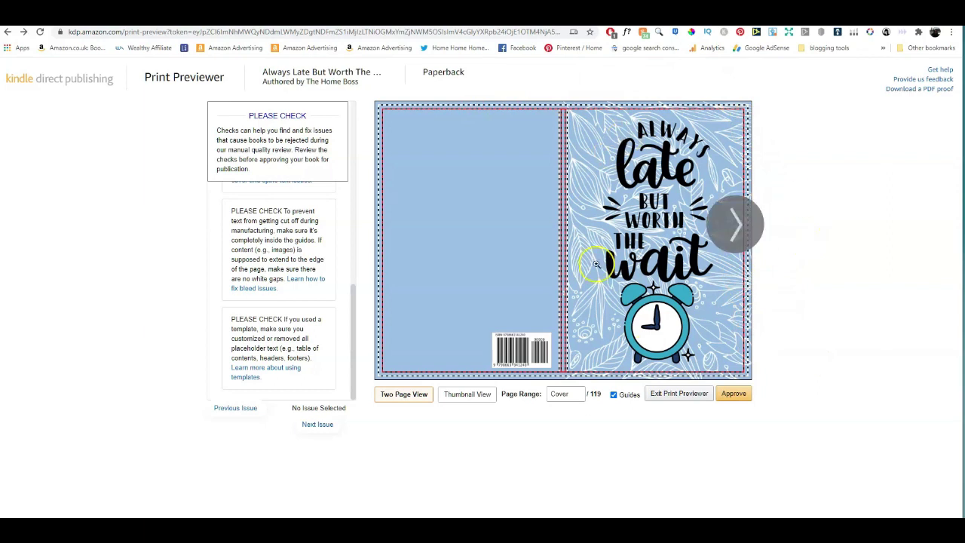
pyautogui.click(737, 228)
pyautogui.click(736, 226)
pyautogui.click(737, 226)
pyautogui.click(740, 234)
pyautogui.click(391, 227)
pyautogui.click(391, 227)
pyautogui.click(391, 227)
pyautogui.click(736, 222)
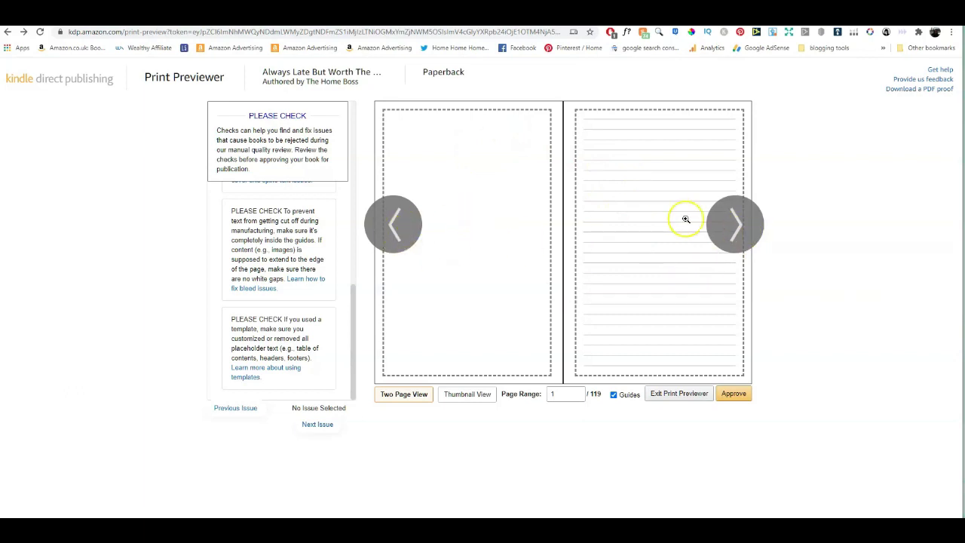
pyautogui.click(742, 238)
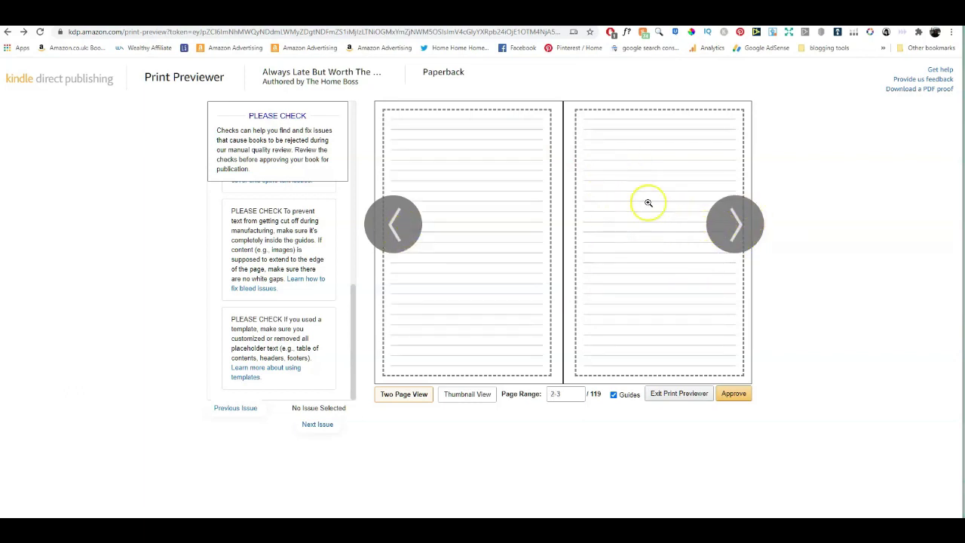
pyautogui.click(397, 239)
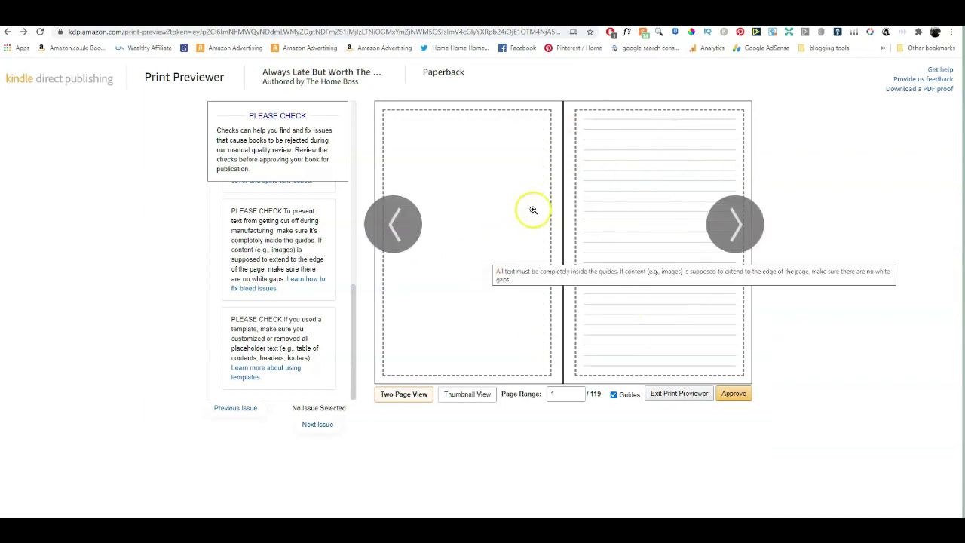
pyautogui.click(743, 234)
pyautogui.click(744, 234)
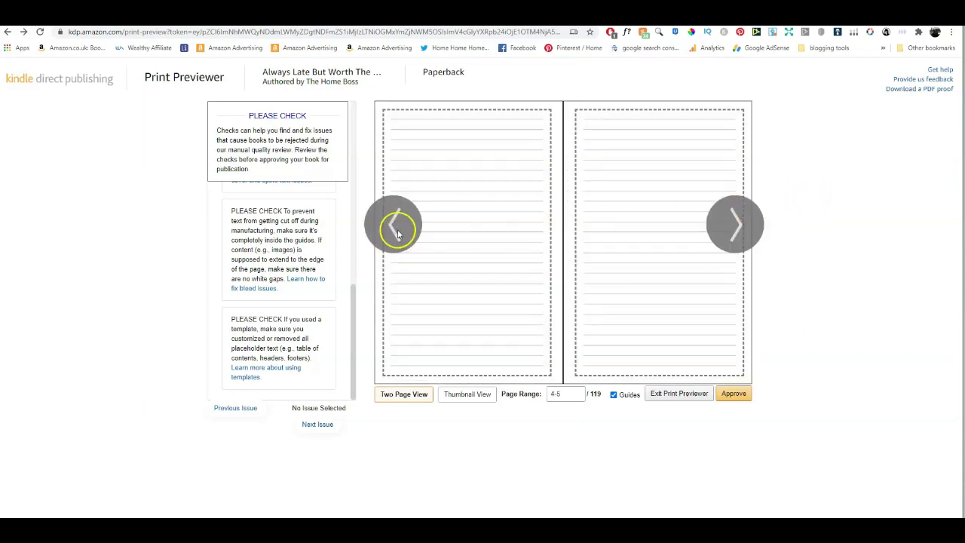
pyautogui.click(397, 232)
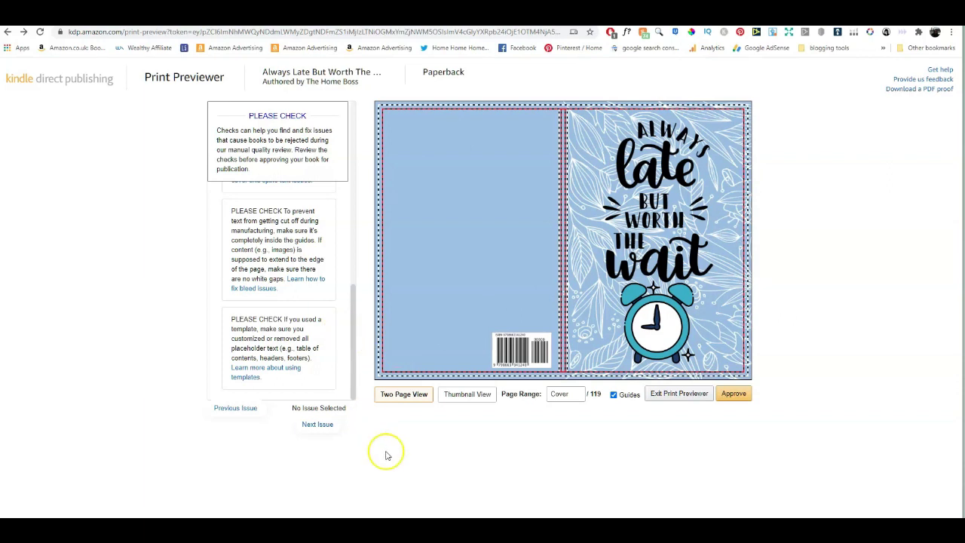
# Approve the print preview and look back over the print options on the paperback content page.
pyautogui.click(736, 398)
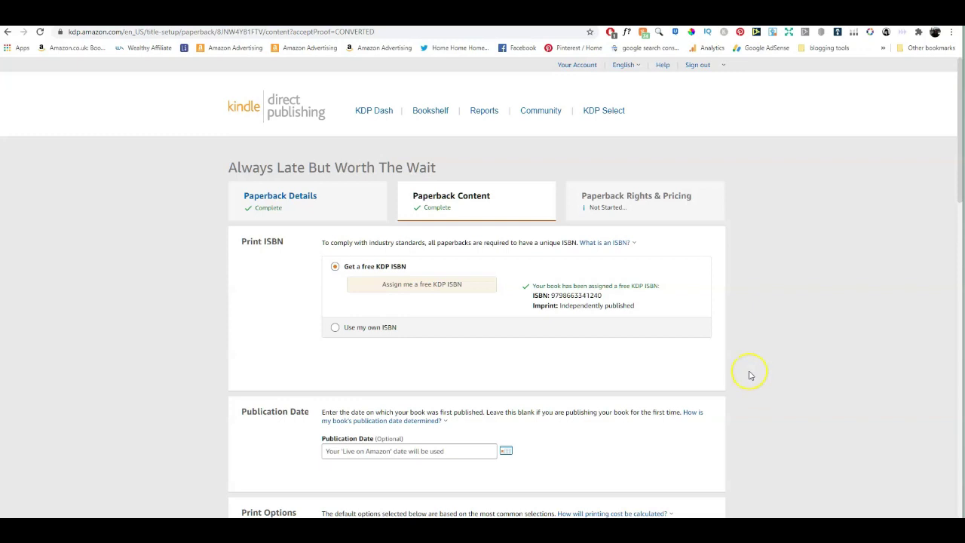
pyautogui.scroll(-3, 717, 355)
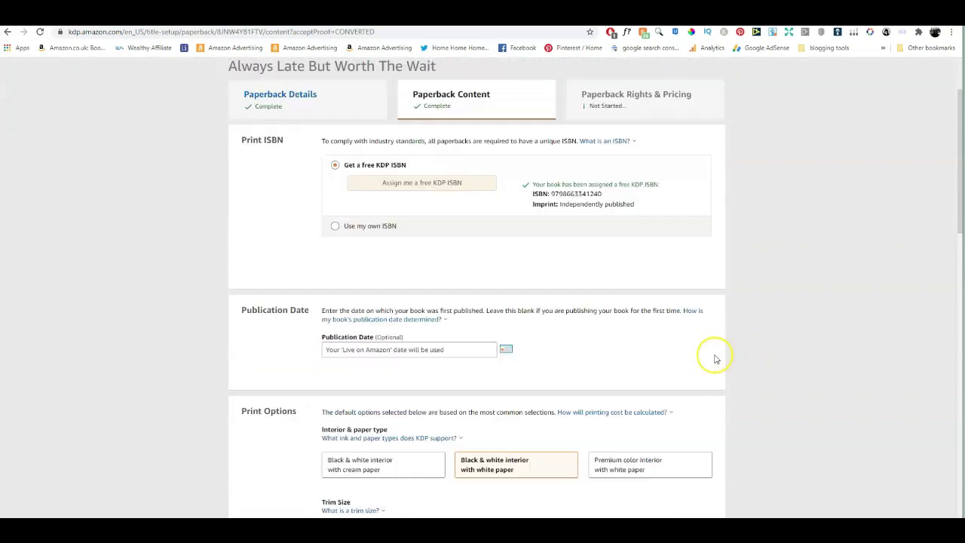
pyautogui.scroll(-1, 625, 290)
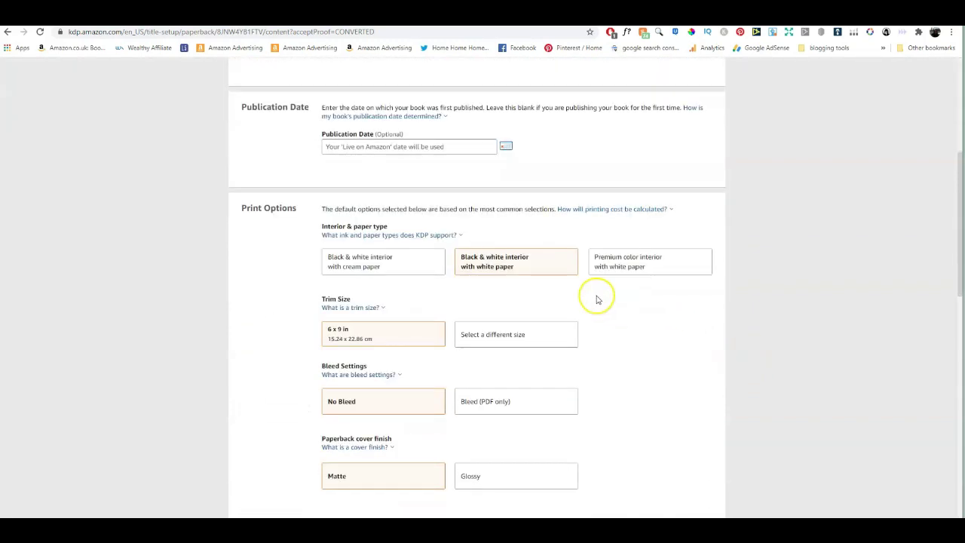
pyautogui.scroll(-1, 530, 294)
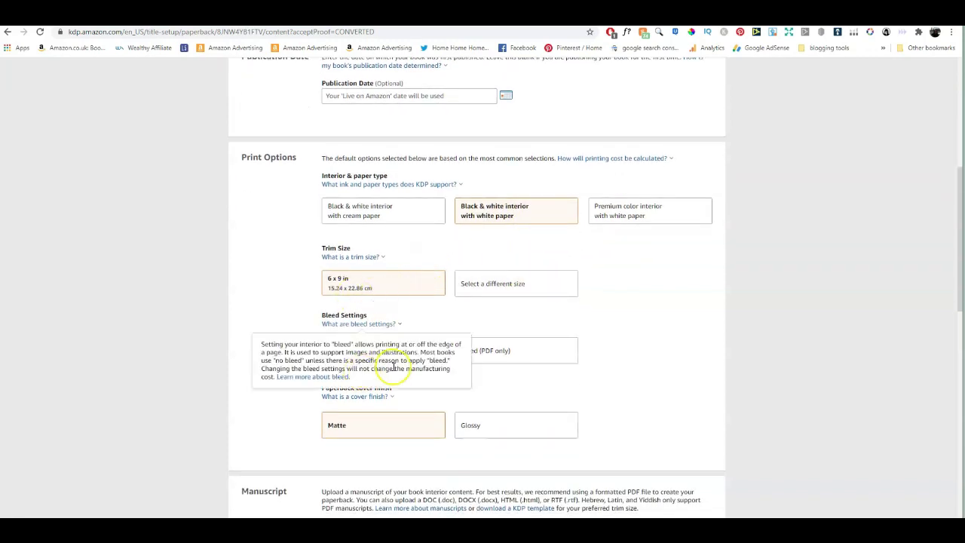
# Save the paperback content page and continue to the Rights & Pricing step.
pyautogui.scroll(-2, 663, 373)
pyautogui.scroll(-5, 443, 405)
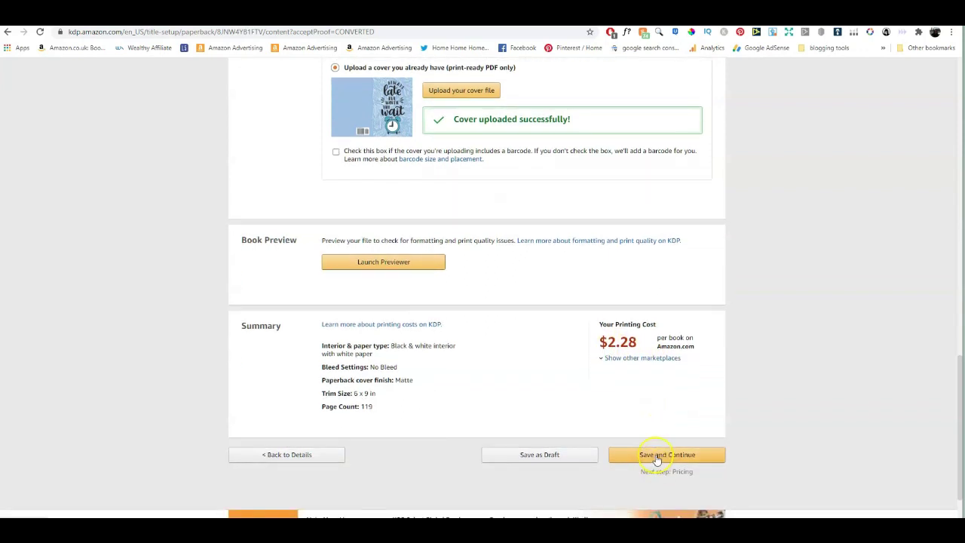
pyautogui.click(656, 456)
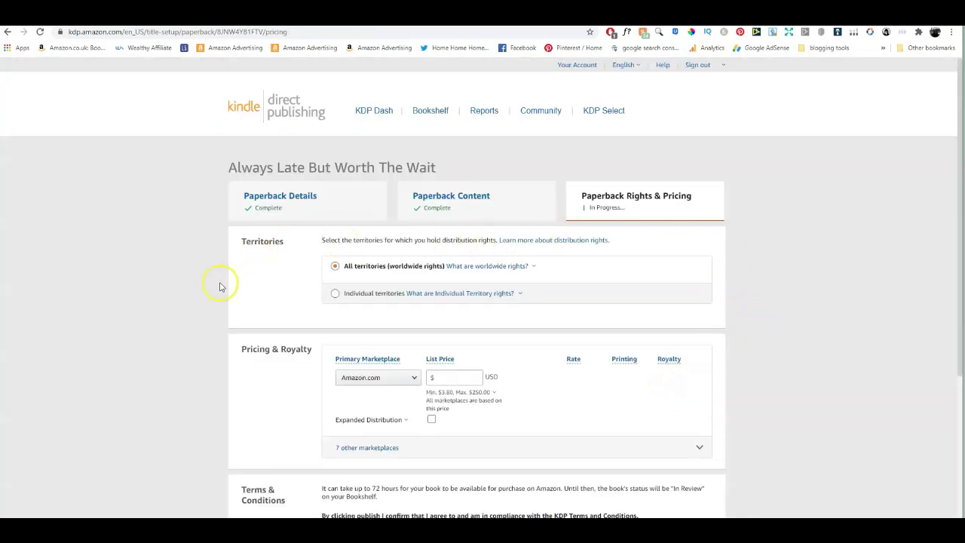
# Look at the individual territories list, return to All territories (worldwide rights) and read the explanation of worldwide rights.
pyautogui.scroll(-1, 183, 283)
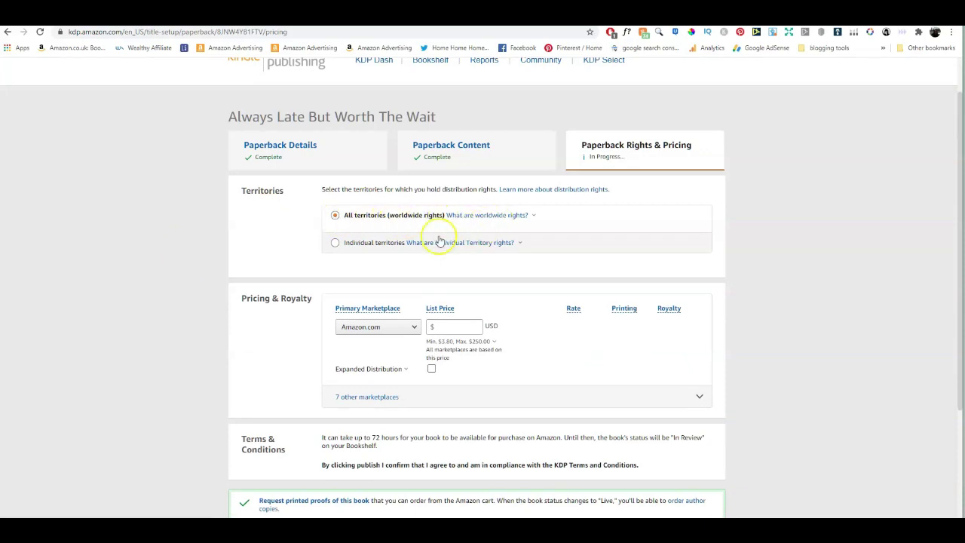
pyautogui.scroll(-1, 327, 290)
pyautogui.click(337, 194)
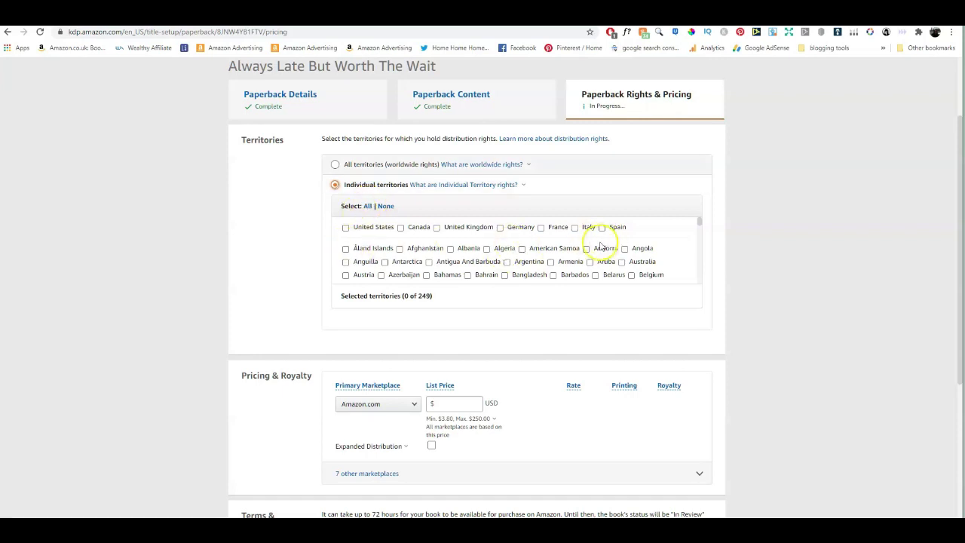
pyautogui.click(335, 165)
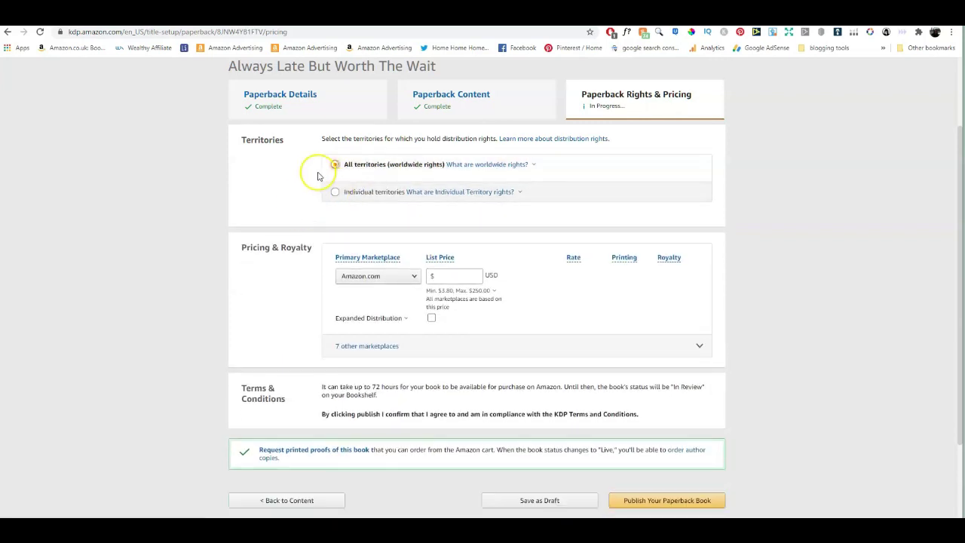
pyautogui.click(534, 165)
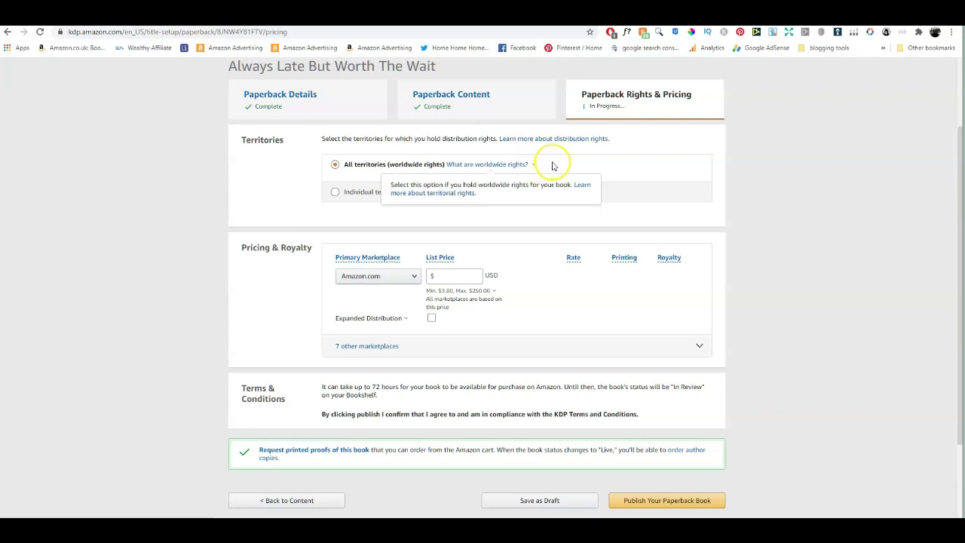
pyautogui.click(638, 168)
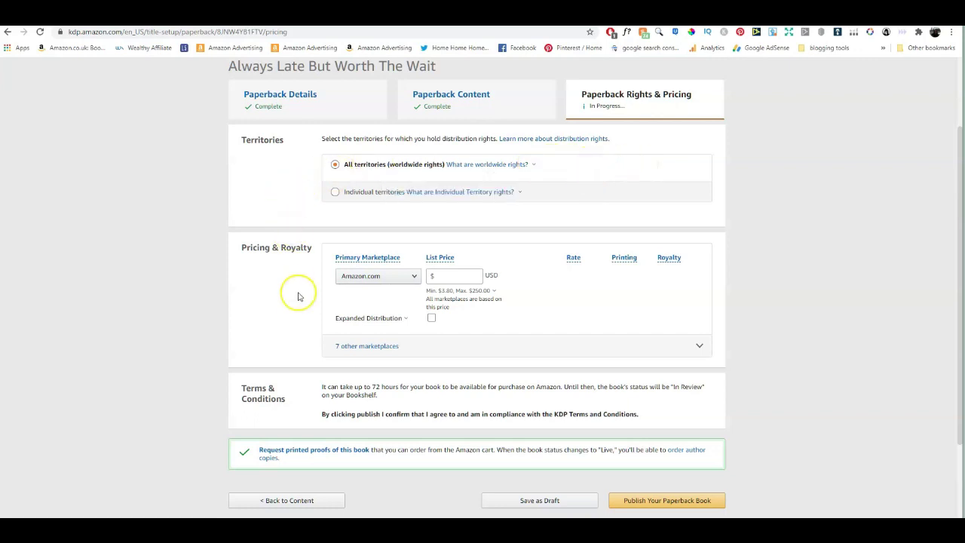
# Set the Amazon.com list price to 6.99 USD and enable Expanded Distribution for the paperback.
pyautogui.scroll(-2, 299, 287)
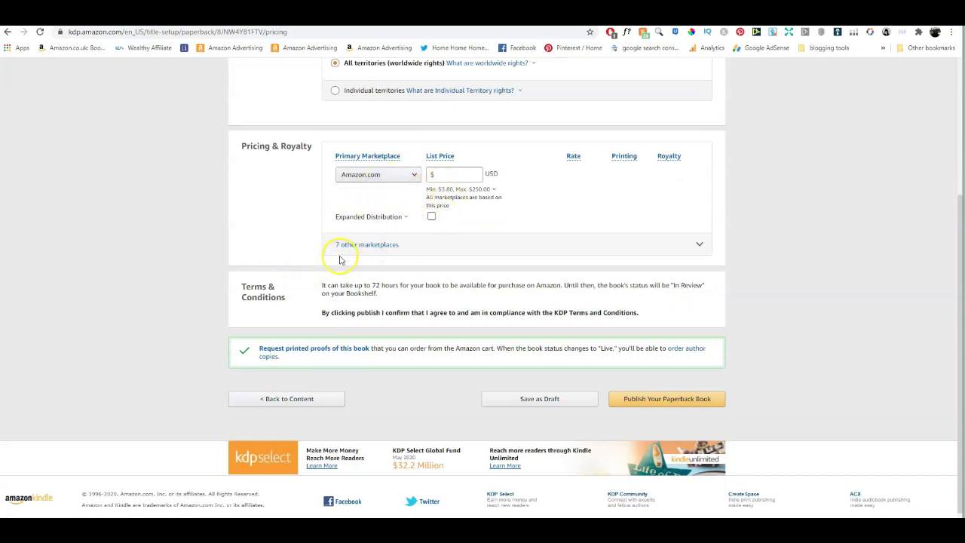
pyautogui.click(442, 173)
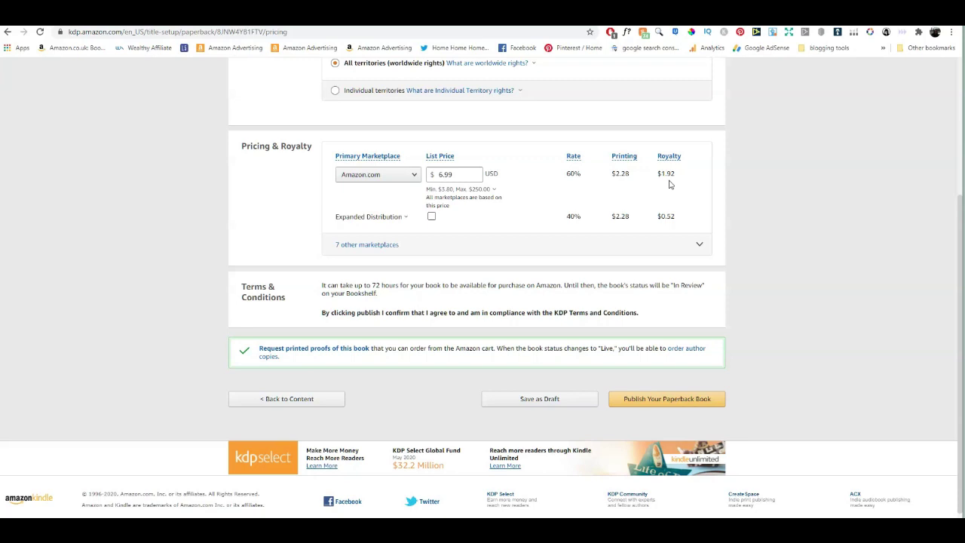
pyautogui.click(431, 217)
pyautogui.click(337, 217)
pyautogui.click(454, 224)
# Examine the list prices and royalties for the other marketplaces and read the note on the minimum list price.
pyautogui.click(392, 249)
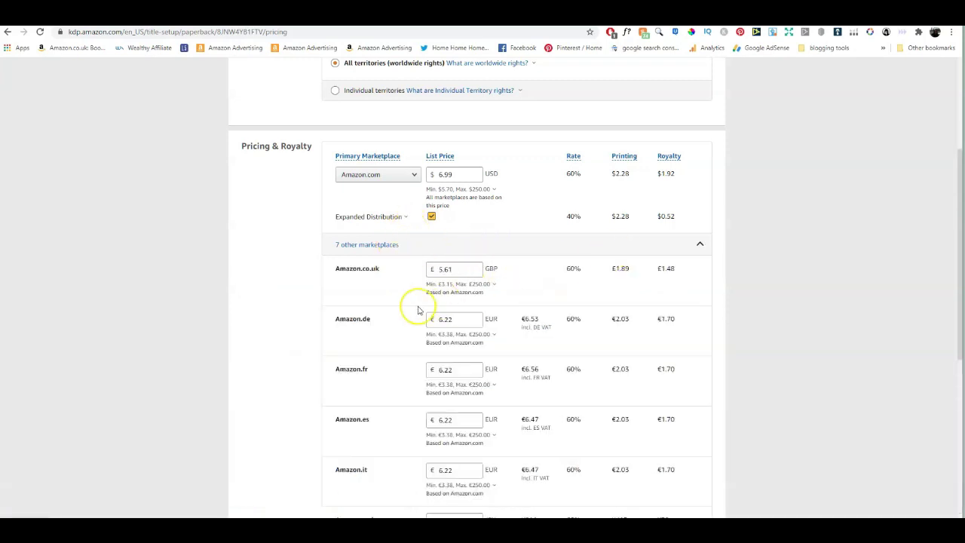
pyautogui.click(461, 284)
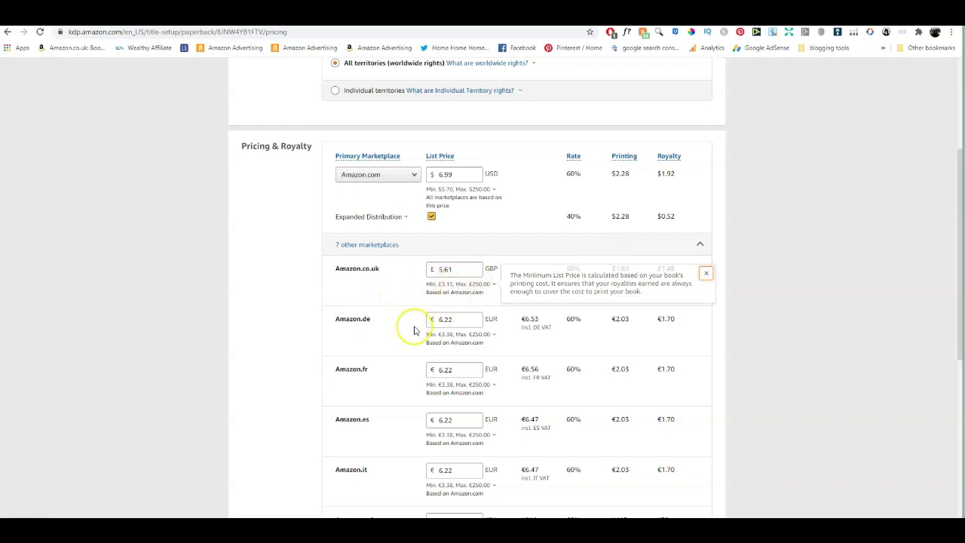
pyautogui.scroll(-3, 414, 330)
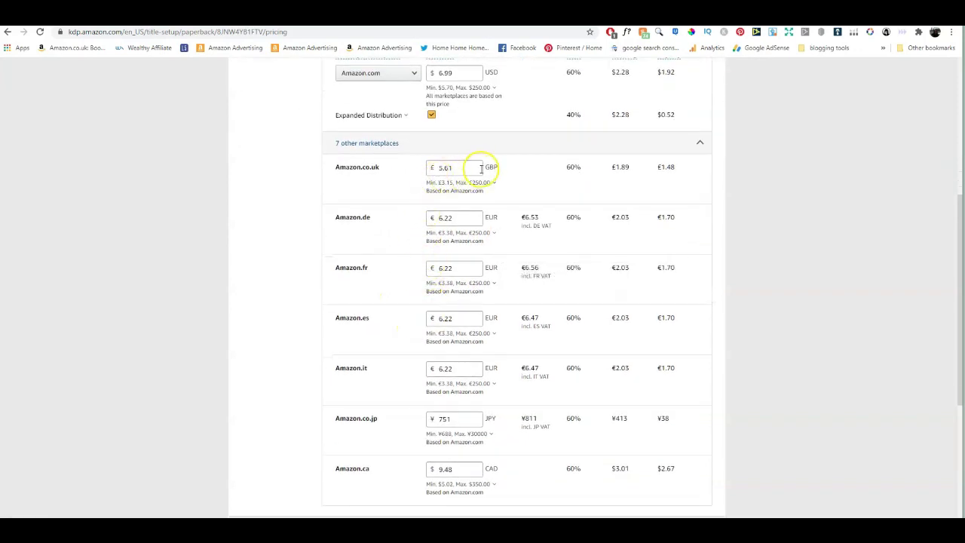
# Submit the paperback book for publishing with the marketplace prices based on Amazon.com.
pyautogui.scroll(-3, 528, 195)
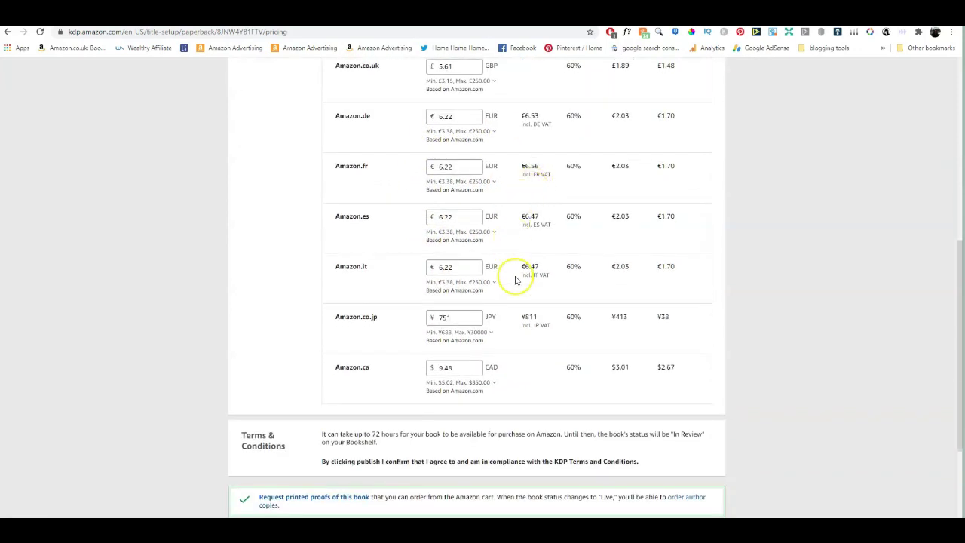
pyautogui.scroll(-5, 516, 280)
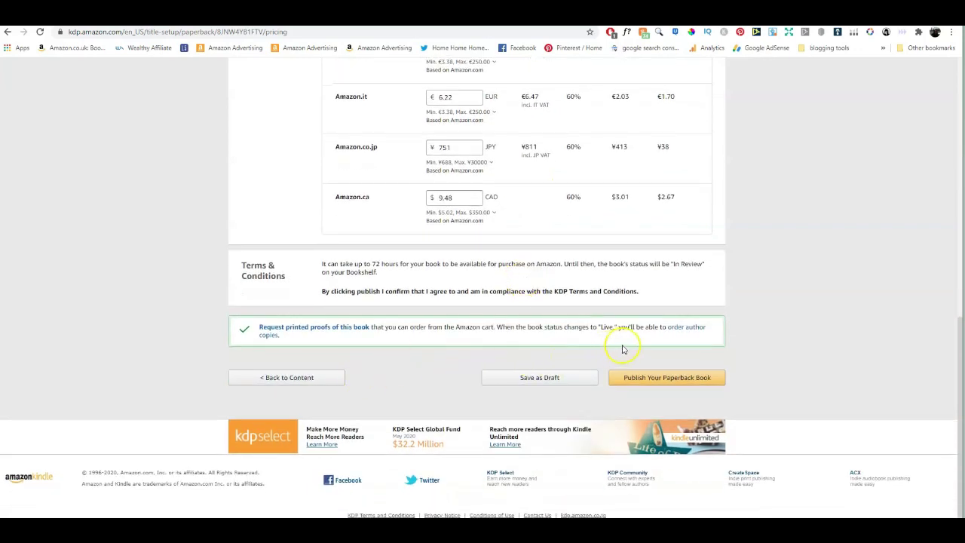
pyautogui.click(676, 385)
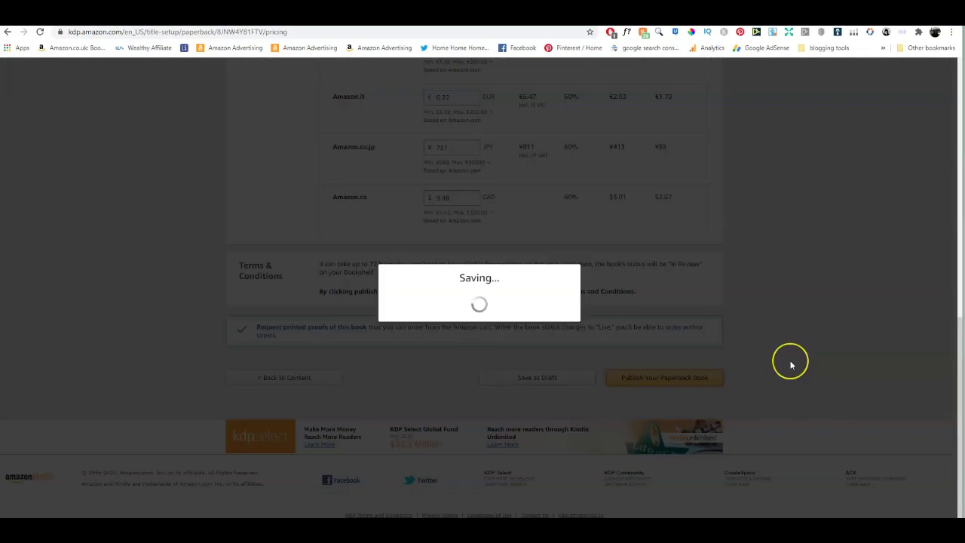